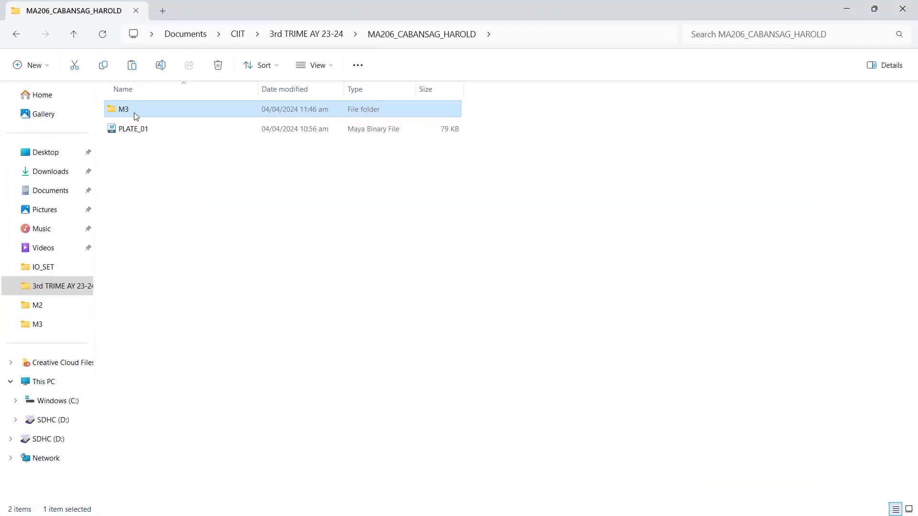
- Open the M3 subfolder with the character reference images, inside the MA206 folder of 3rd TRIME AY 23-24
left_click(392, 41)
left_click(320, 35)
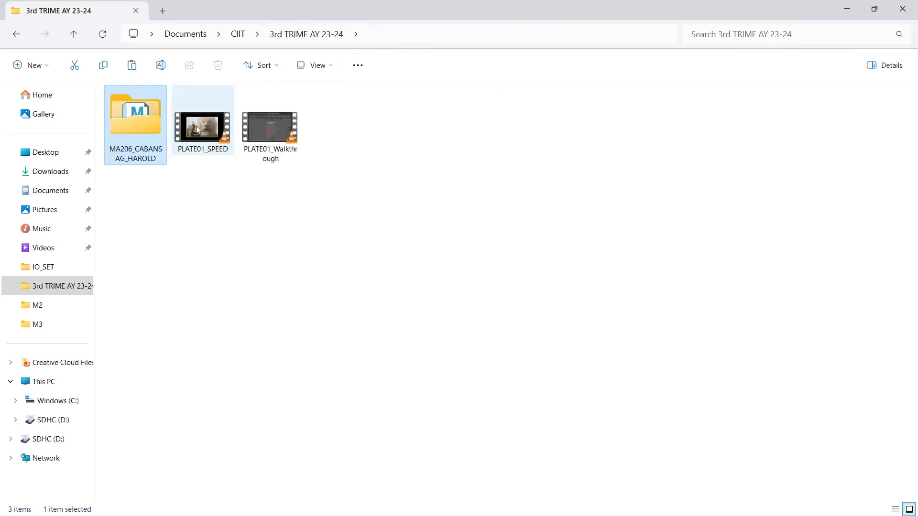
left_click(127, 141)
double_click(127, 141)
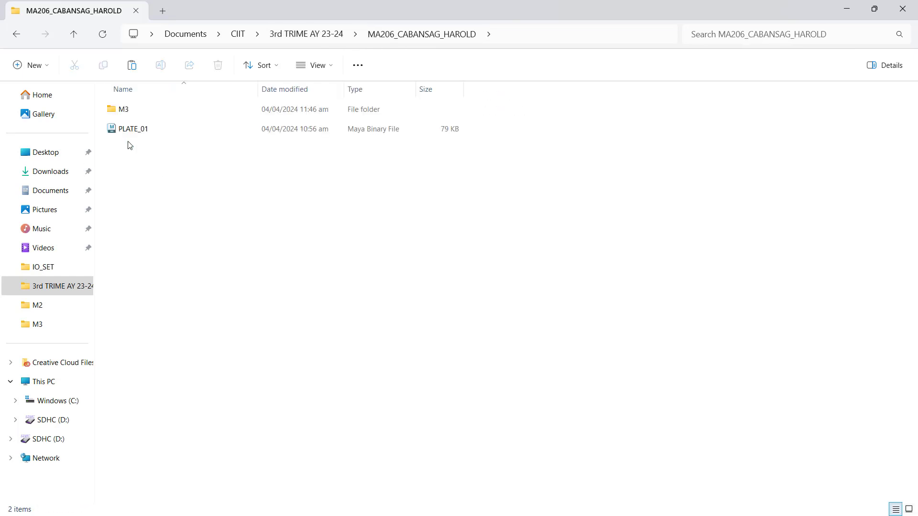
double_click(131, 110)
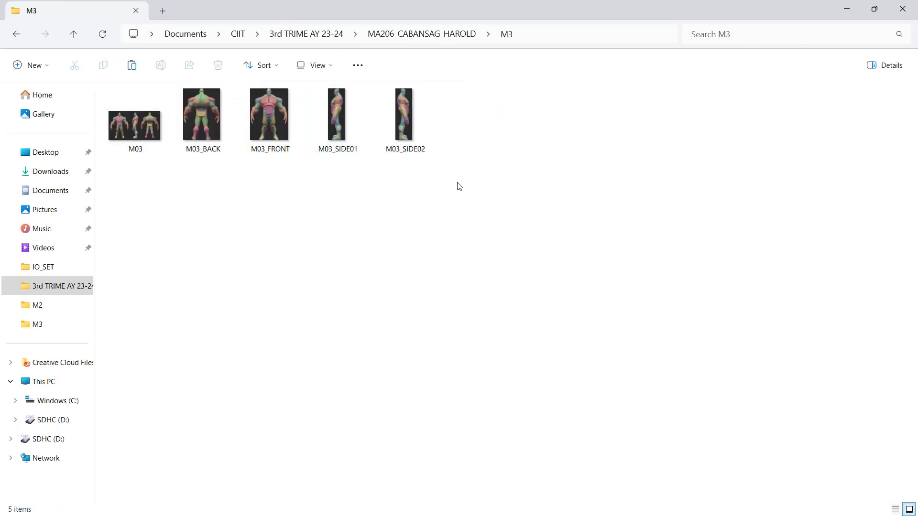
left_click_drag(125, 192, 420, 100)
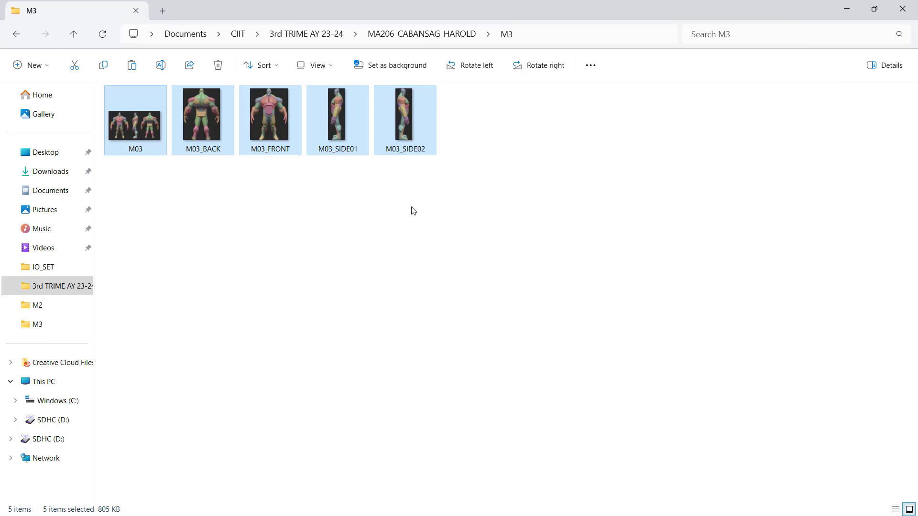
left_click(394, 208)
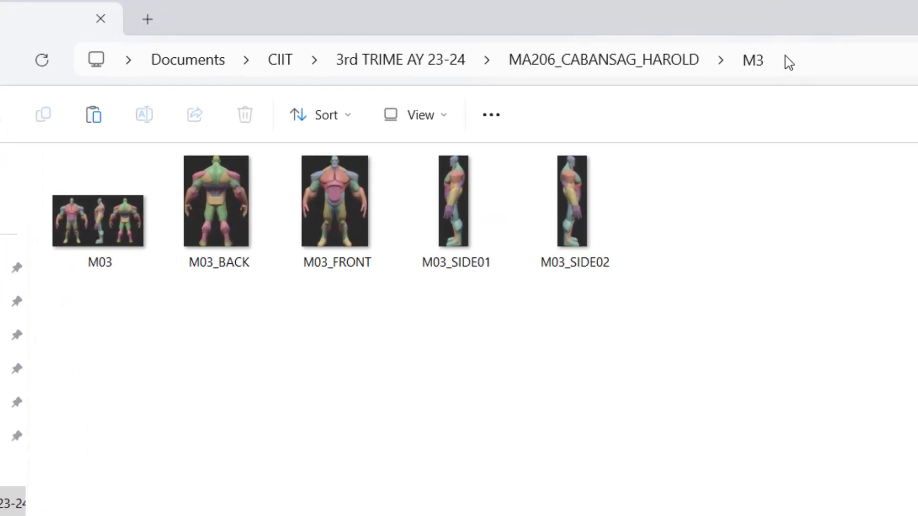
- Copy the full path of the M3 folder to the clipboard
left_click(686, 48)
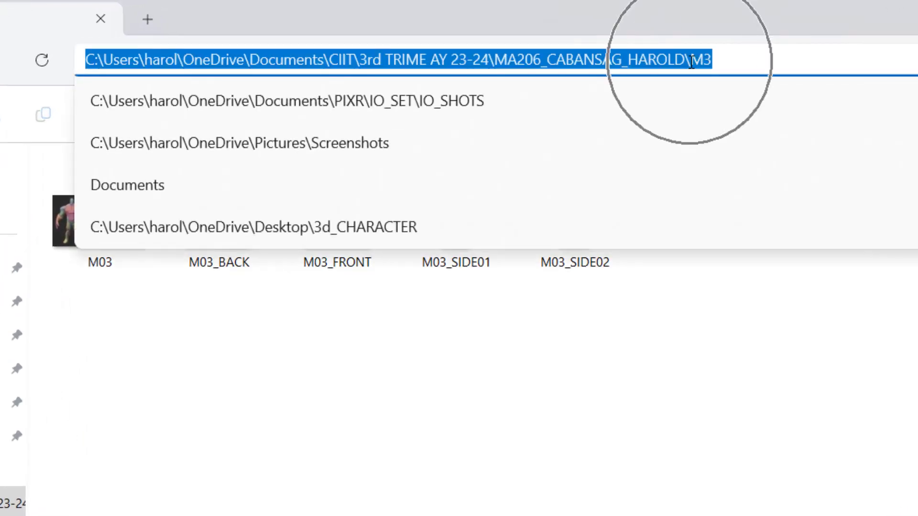
right_click(691, 62)
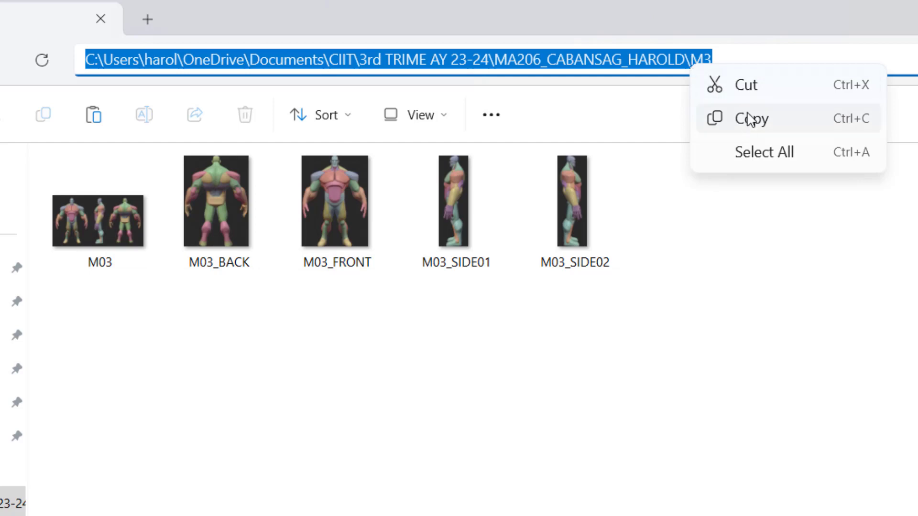
left_click(750, 122)
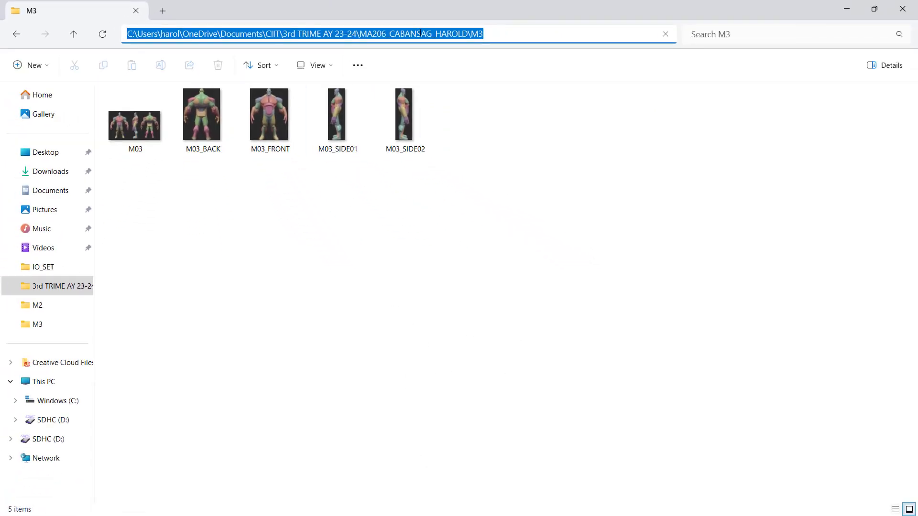
right_click(419, 34)
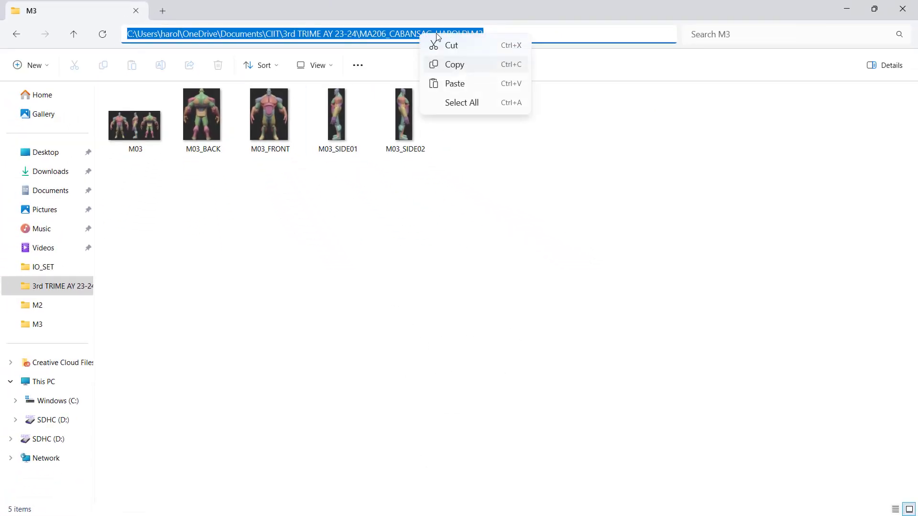
left_click(476, 66)
left_click(433, 276)
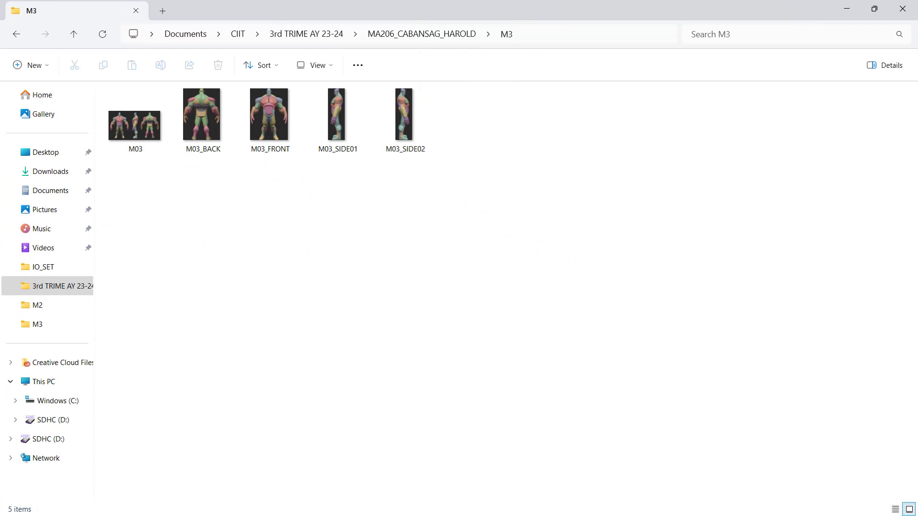
- Switch to Maya and import M03_FRONT.jpg from the M3 folder as an image plane in the maximized front view
key("alt+Tab")
key("alt+Tab")
key("alt+Tab")
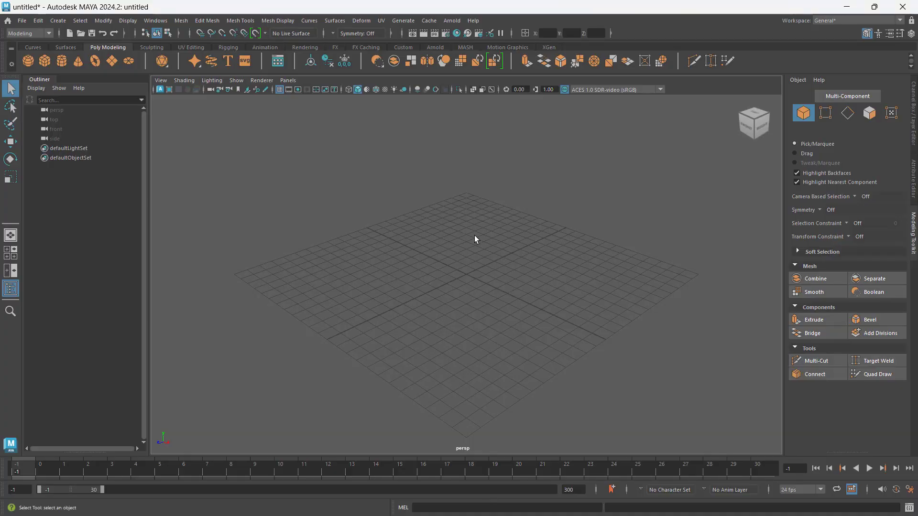
key("space")
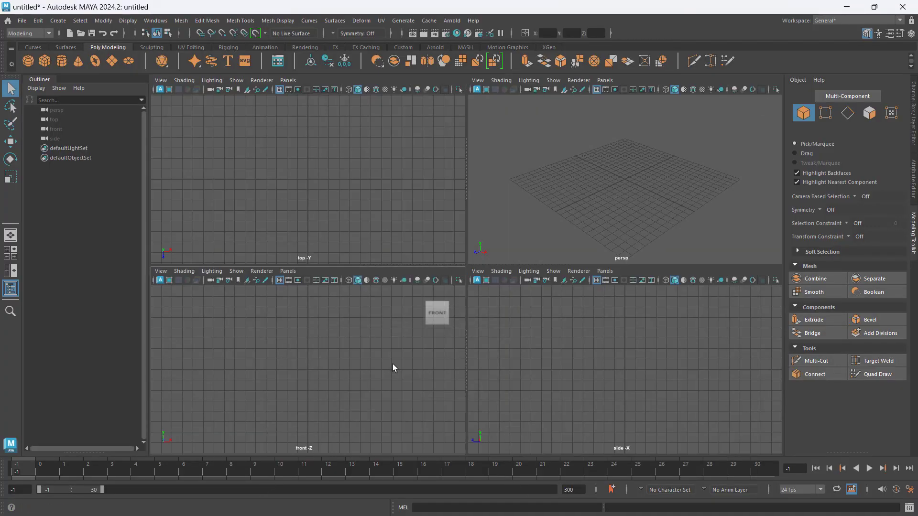
key("space")
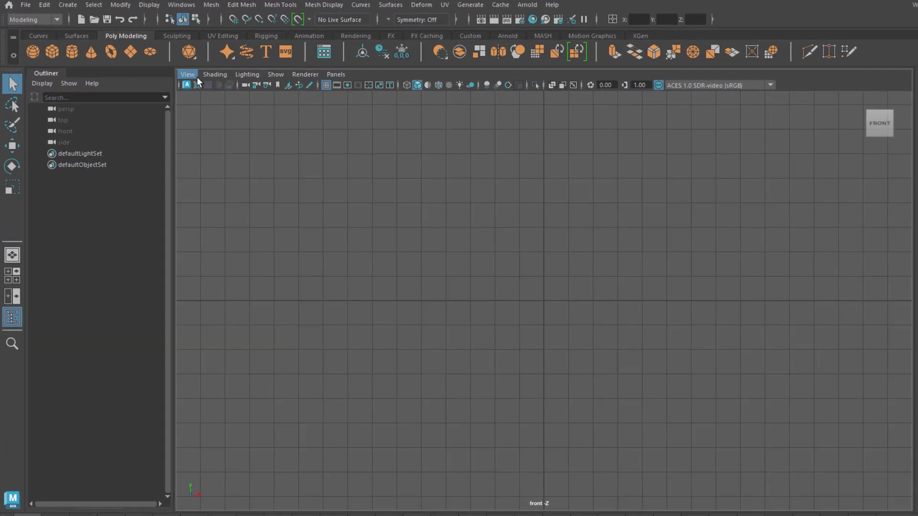
left_click(161, 80)
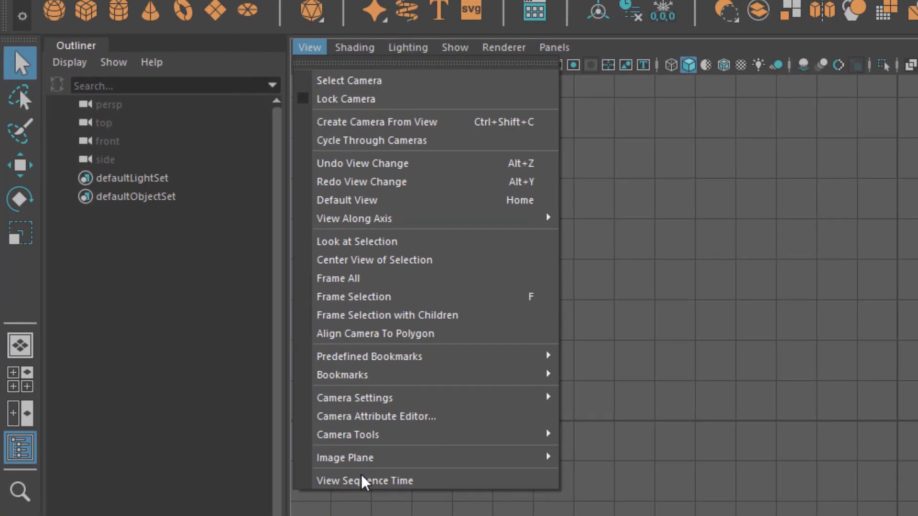
mouse_move(545, 457)
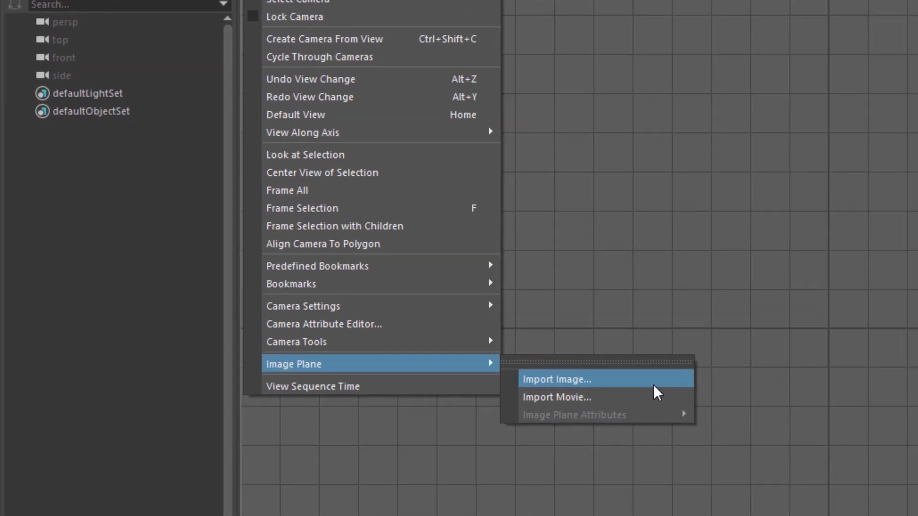
left_click(717, 478)
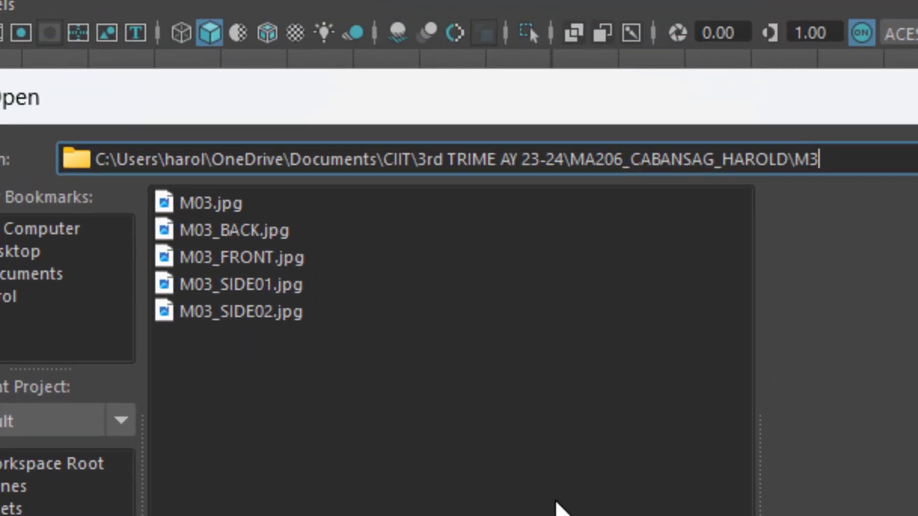
left_click(241, 261)
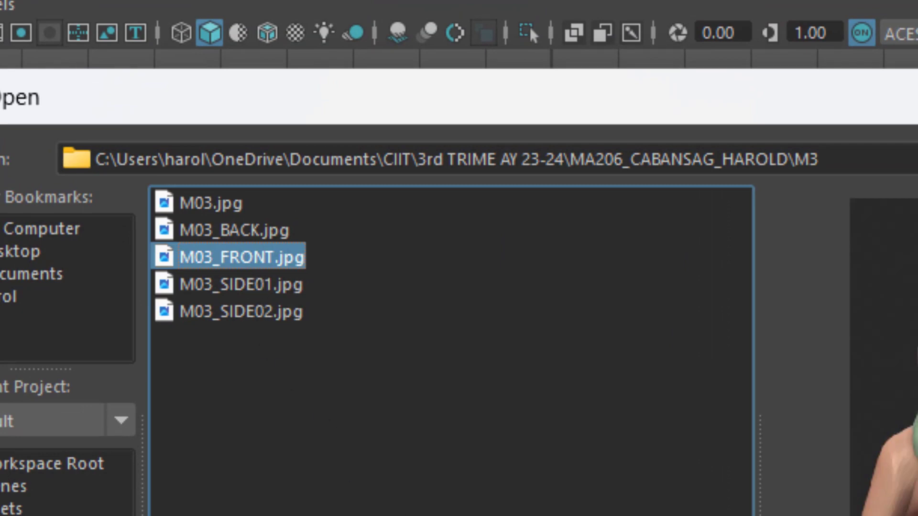
left_click(552, 367)
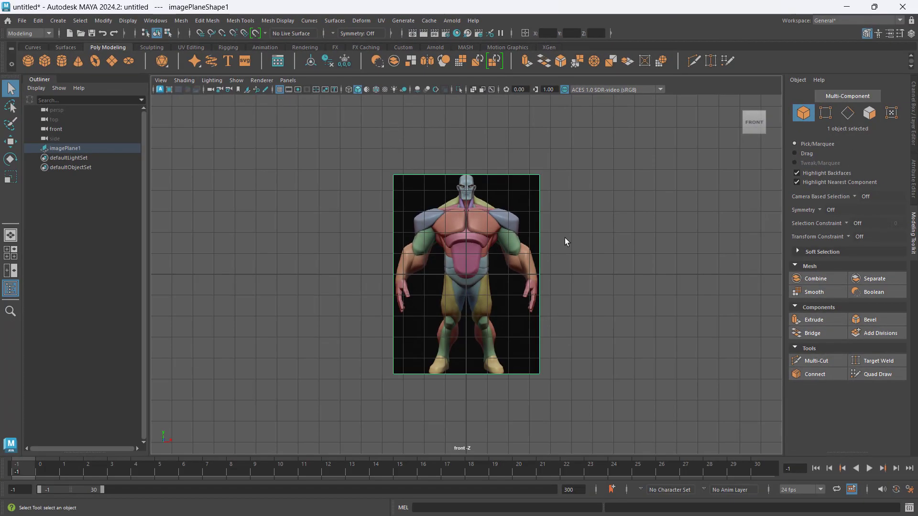
- Import M03_SIDE01.jpg from the copied M3 folder path as an image plane in the maximized side view
key("space")
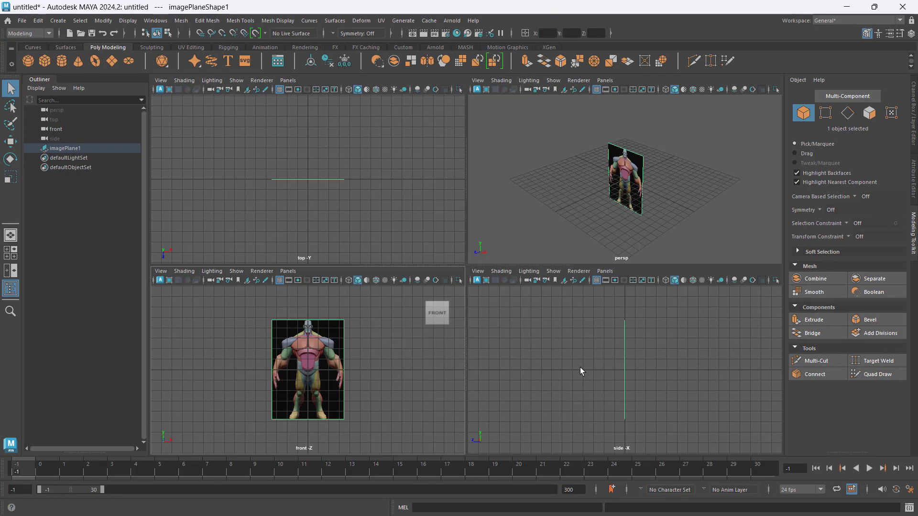
key("space")
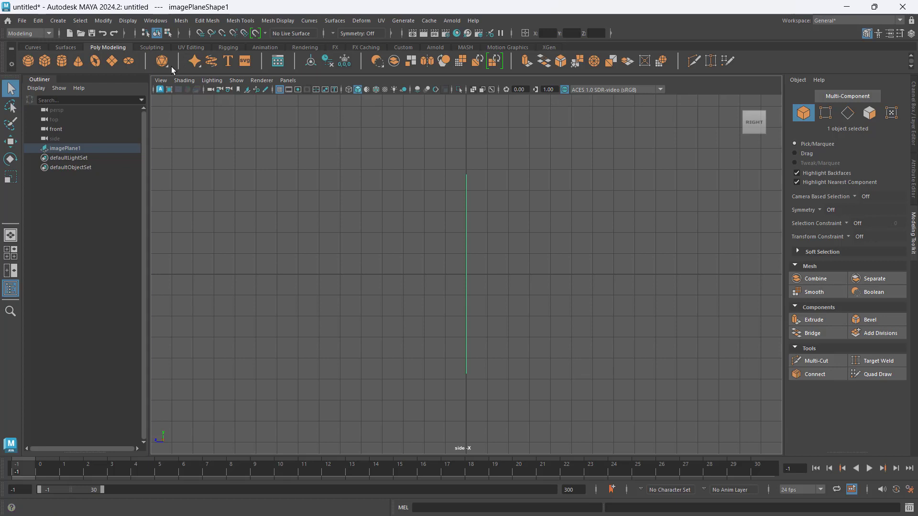
left_click(161, 80)
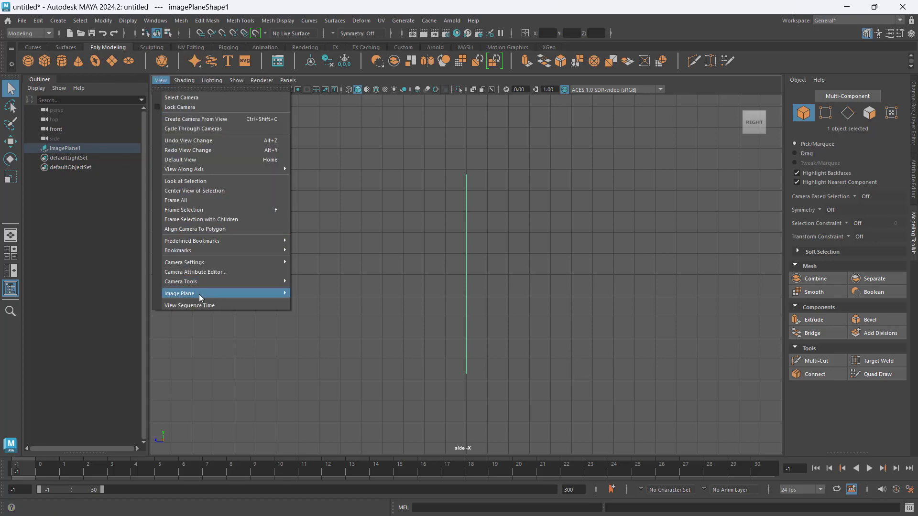
mouse_move(200, 295)
left_click(366, 303)
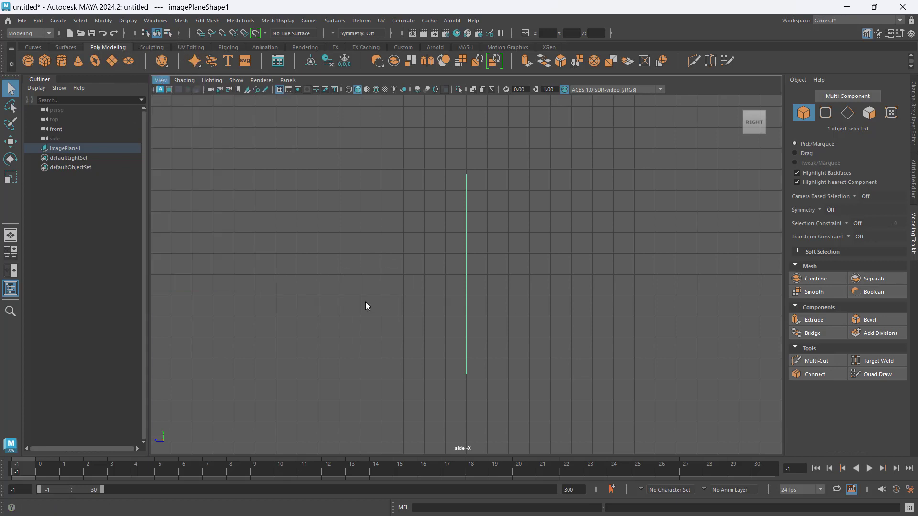
left_click(535, 127)
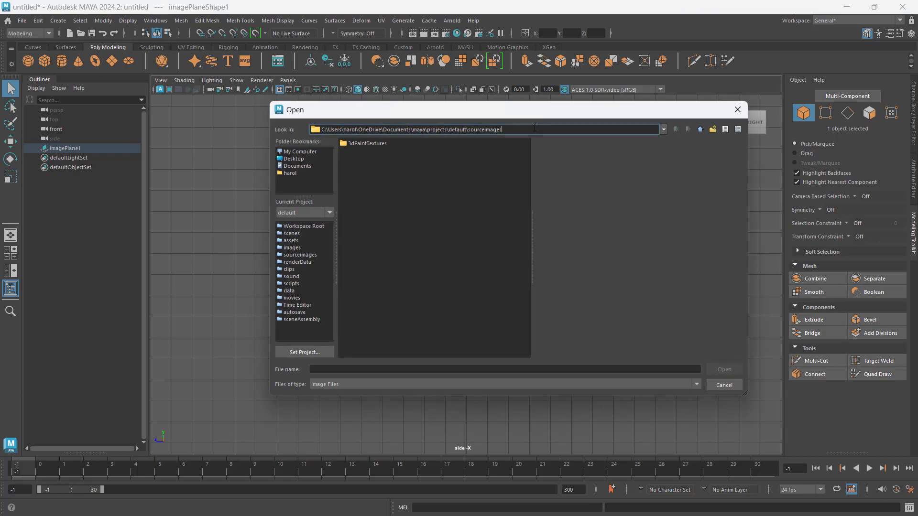
key("ctrl+a")
type("C:\\Users\\harol\\OneDrive\\Documents\\CIIT\\3rd TRIME AY 23-24\\MA206_CABANSAG_HAROLD\\M3")
key("Return")
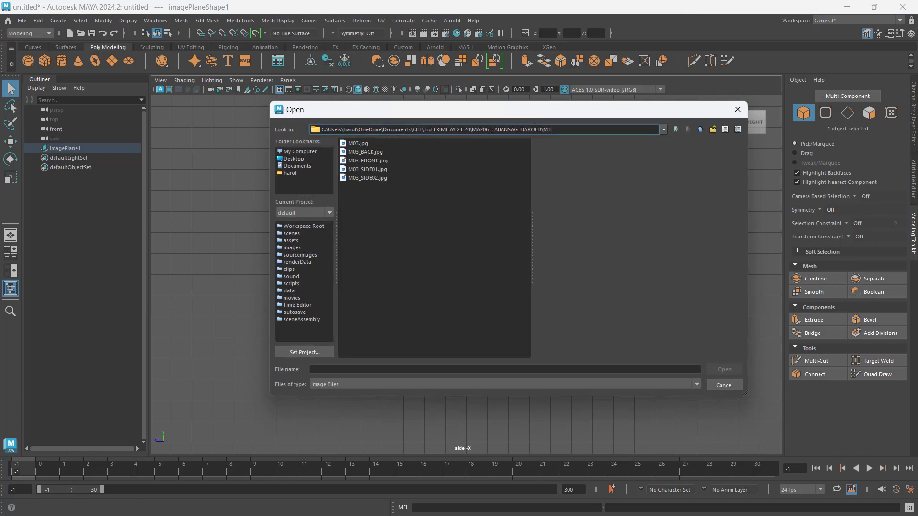
left_click(369, 168)
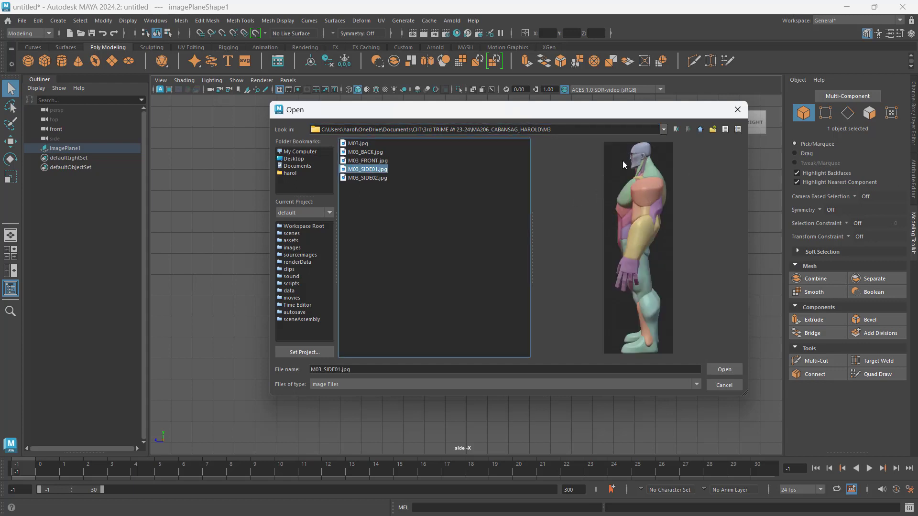
left_click_drag(580, 110, 700, 158)
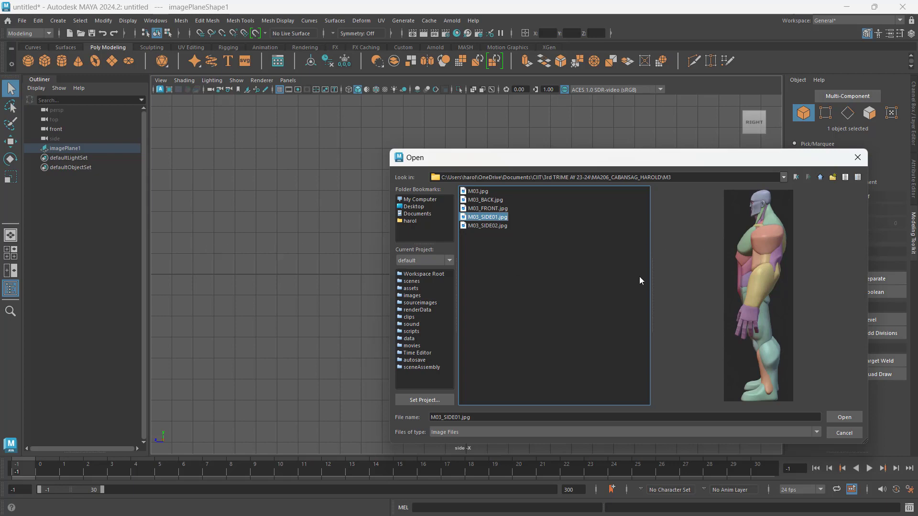
left_click(850, 416)
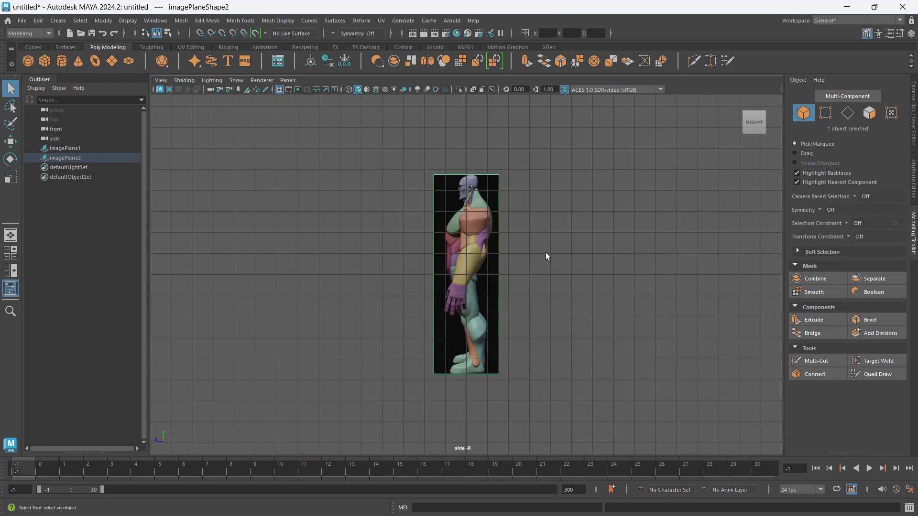
- Return to the four-view layout and examine both image planes in the perspective view
key("space")
left_click(637, 223)
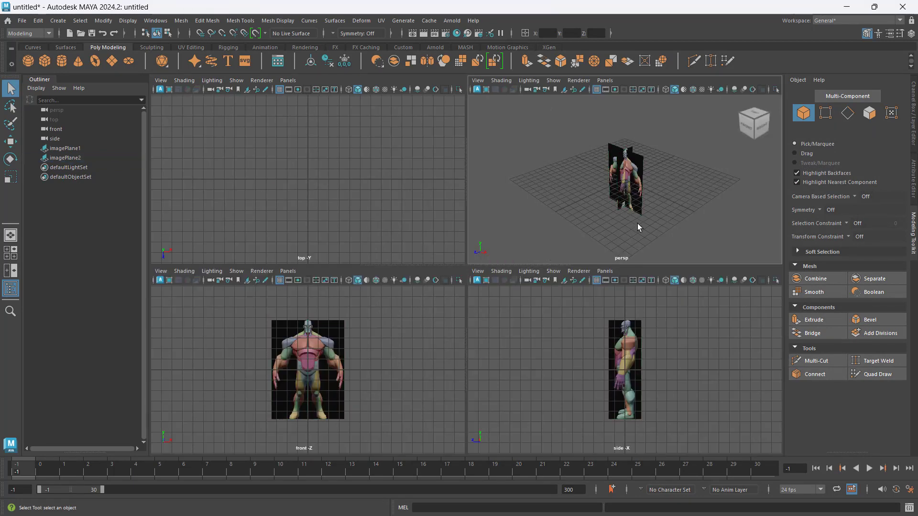
left_click_drag(638, 223, 654, 216, "alt")
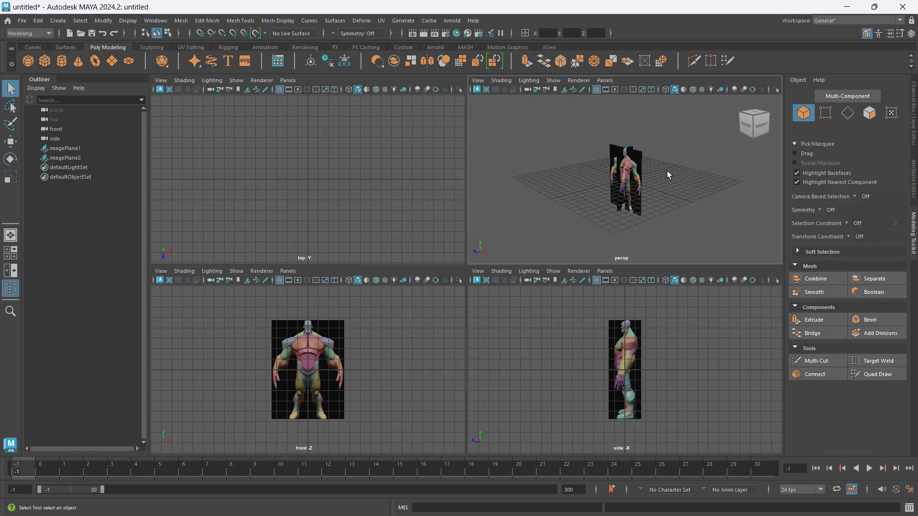
- Maximize the top view and switch it to a new Back orthographic camera
left_click(268, 162)
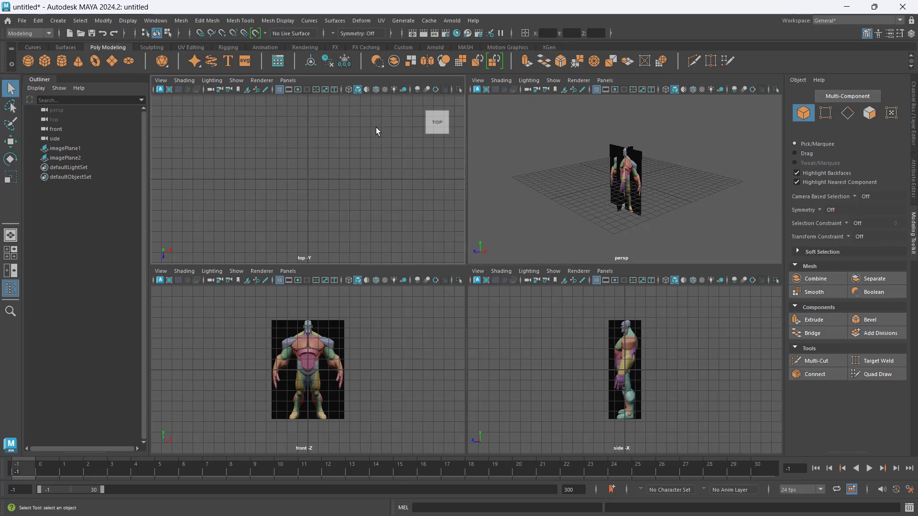
left_click(377, 181)
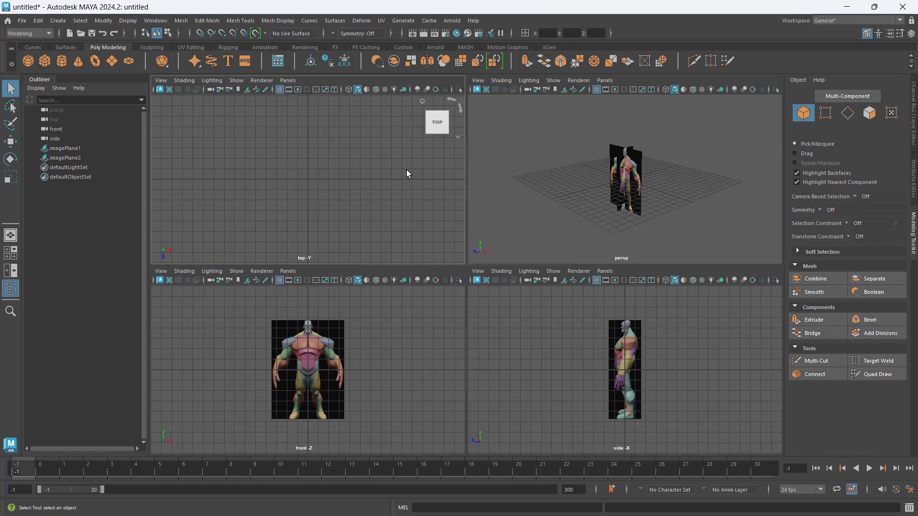
key("space")
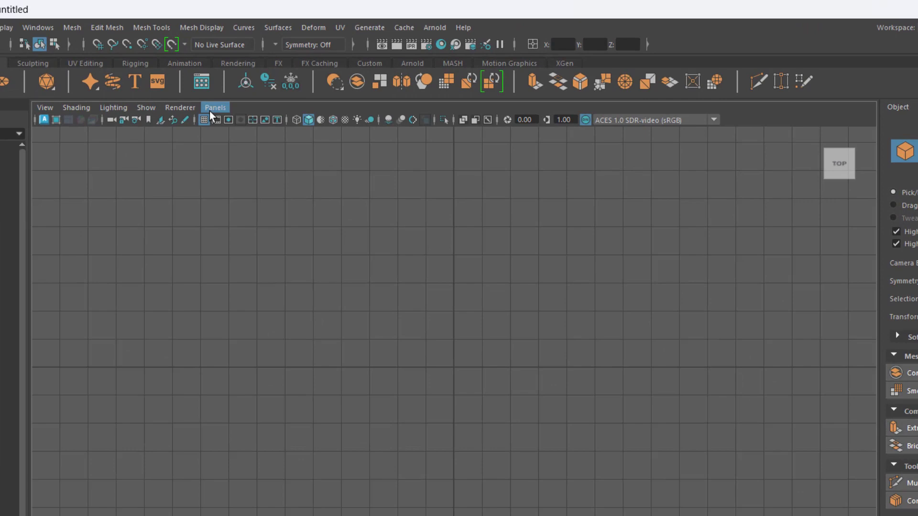
left_click(287, 80)
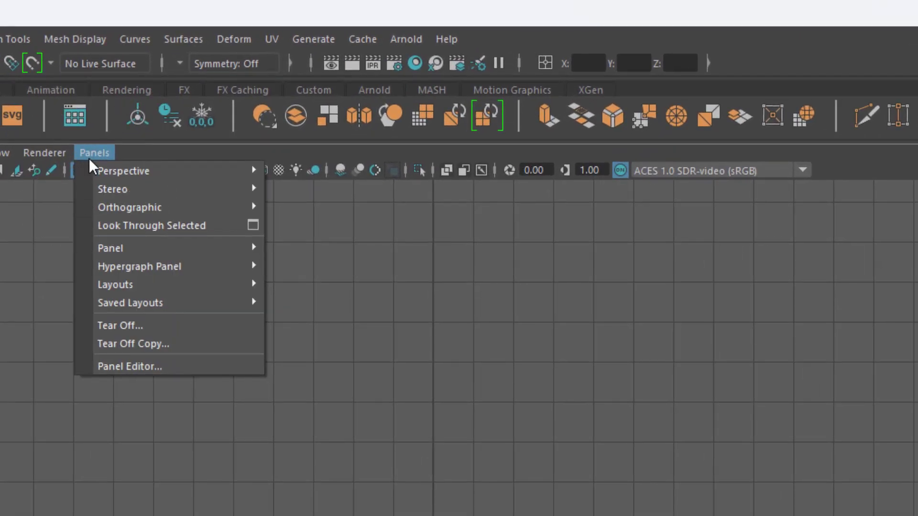
left_click(130, 213)
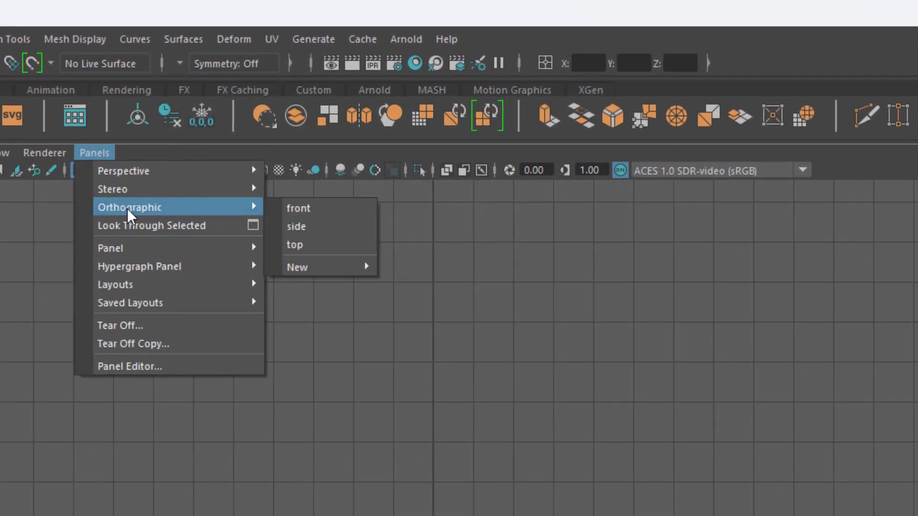
mouse_move(292, 270)
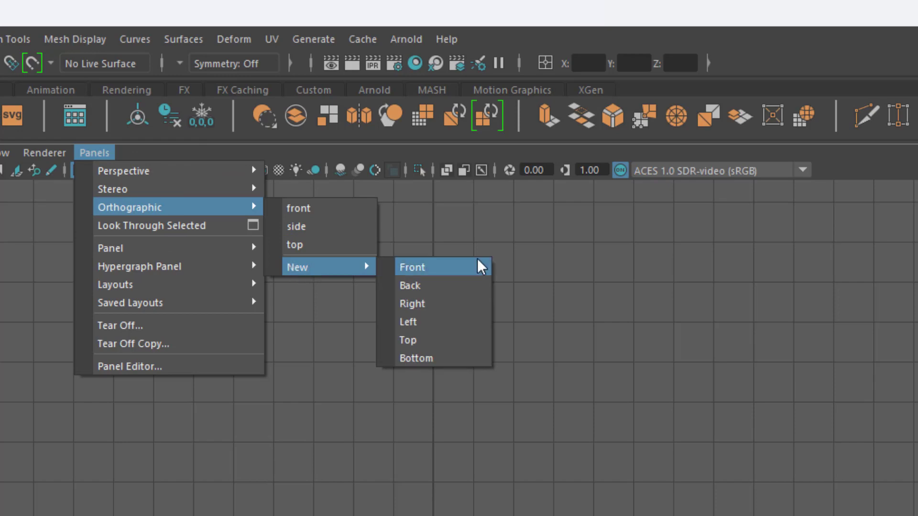
left_click(453, 289)
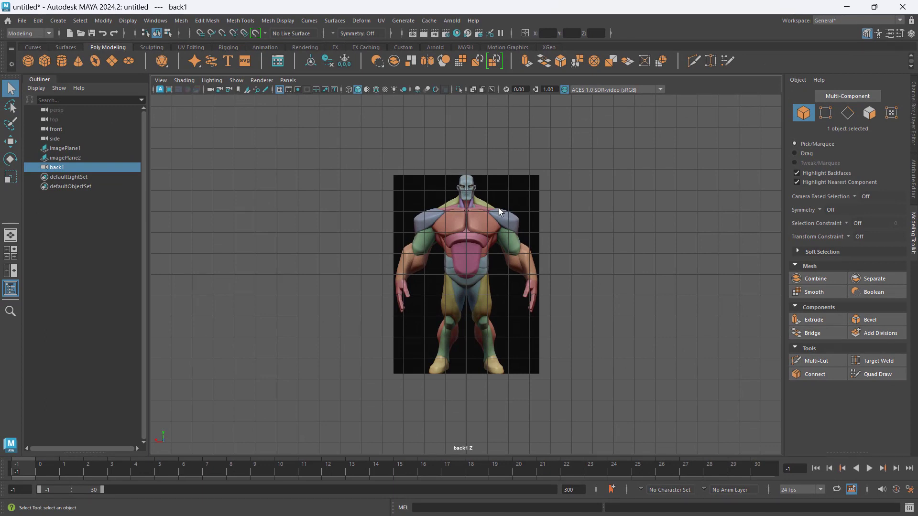
- Import M03_BACK.jpg from the copied M3 folder path as an image plane in the new back view
left_click(478, 449)
key("ctrl")
key("ctrl")
key("ctrl")
key("ctrl")
left_click(161, 80)
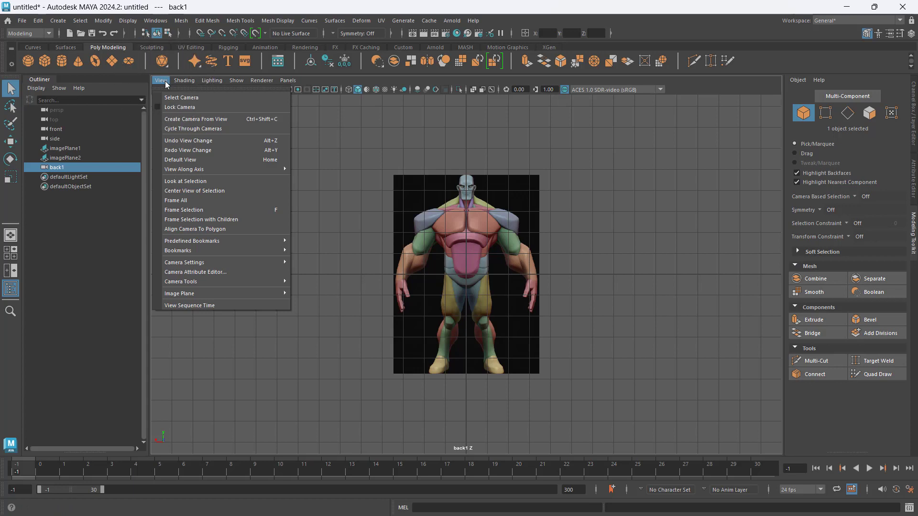
left_click(184, 294)
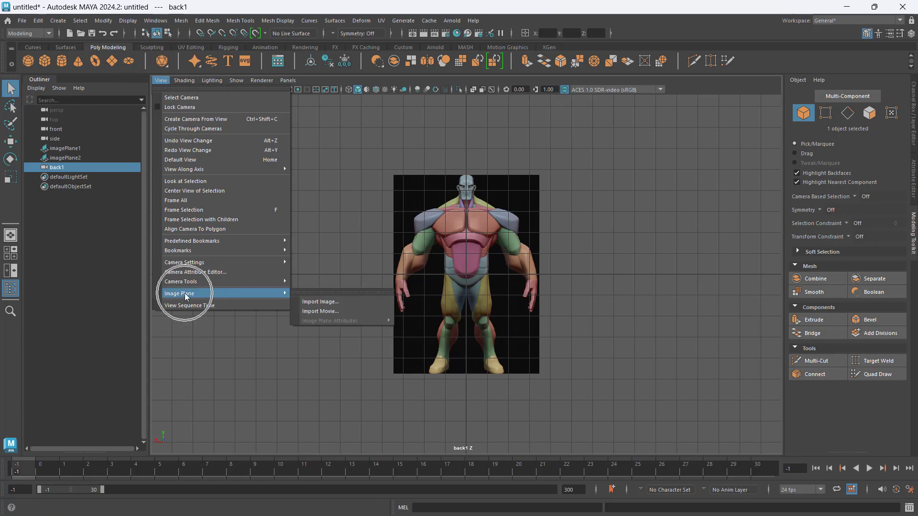
left_click(363, 301)
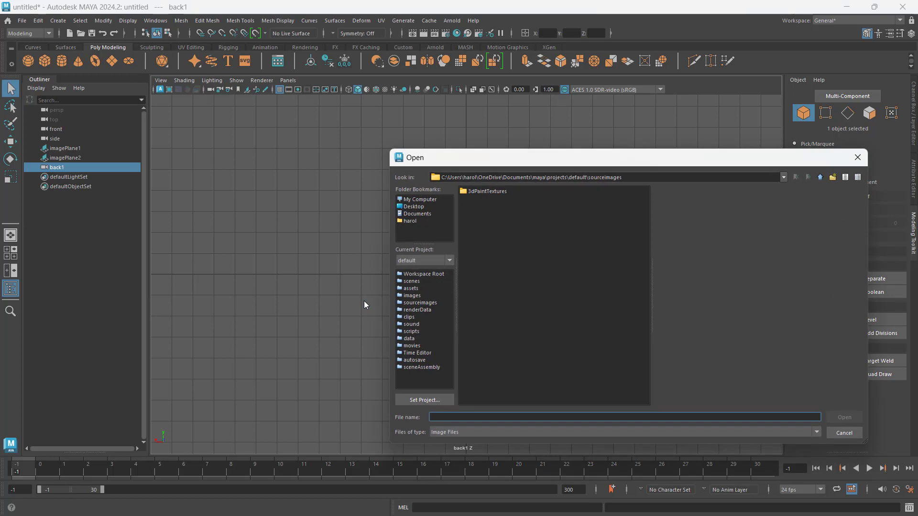
triple_click(685, 178)
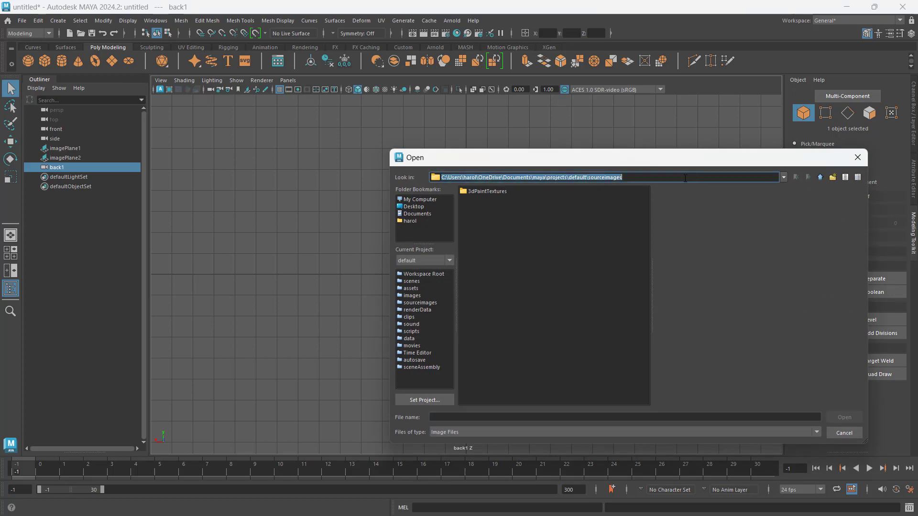
type("C:\\Users\\harol\\OneDrive\\Documents\\CIIT\\3rd TRIME AY 23-24\\MA206_CABANSAG_HAROLD\\M3")
key("Return")
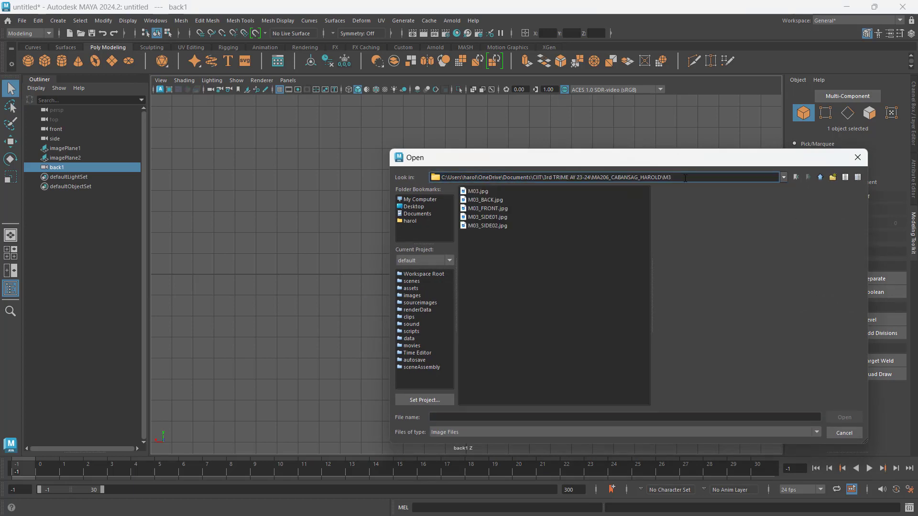
left_click(497, 200)
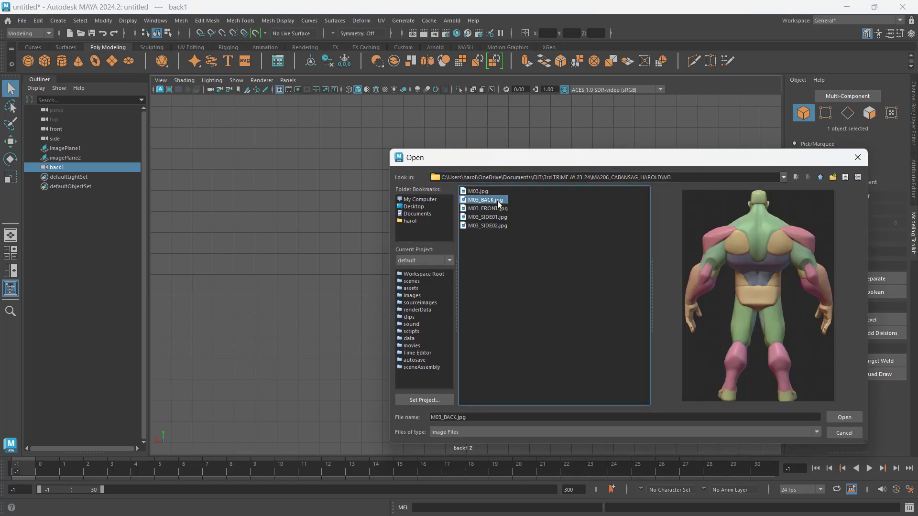
left_click(850, 418)
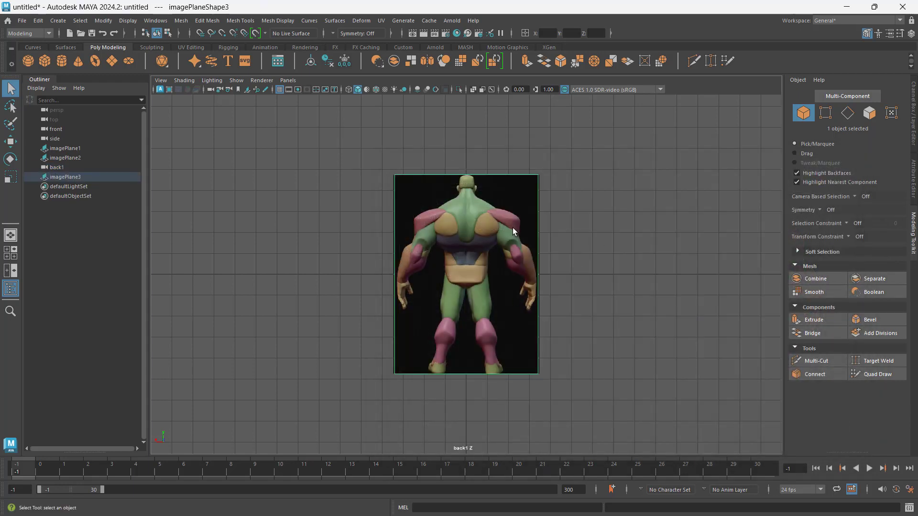
- Return to the four-view layout and examine the front, side and back image planes in the perspective view
key("space")
left_click(536, 200)
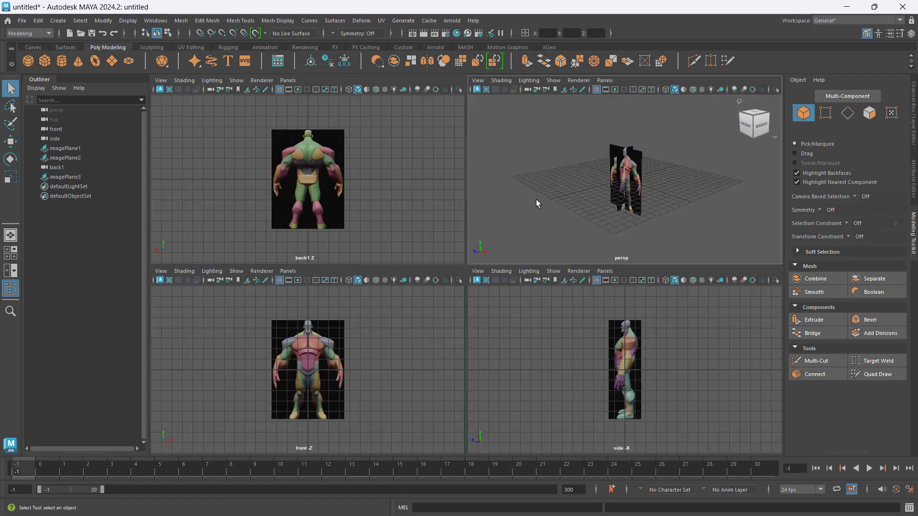
left_click_drag(599, 196, 574, 203, "alt")
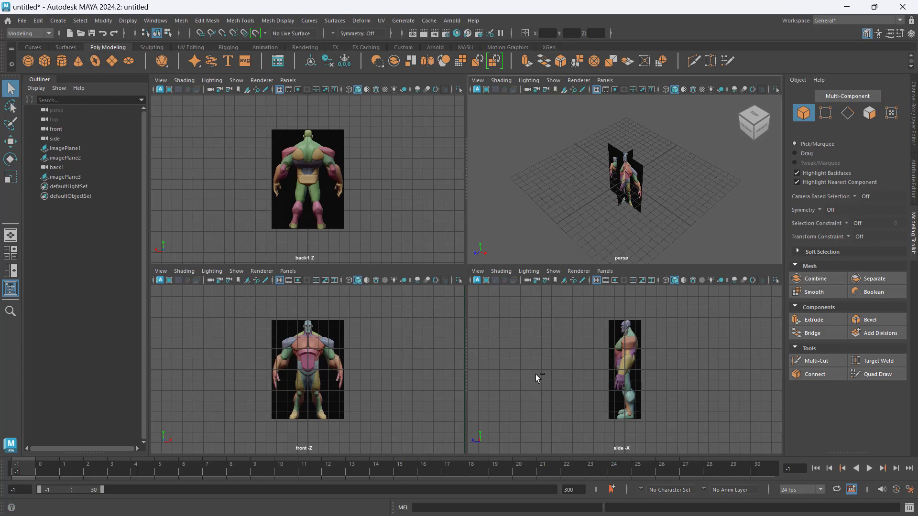
left_click_drag(693, 170, 692, 179, "alt")
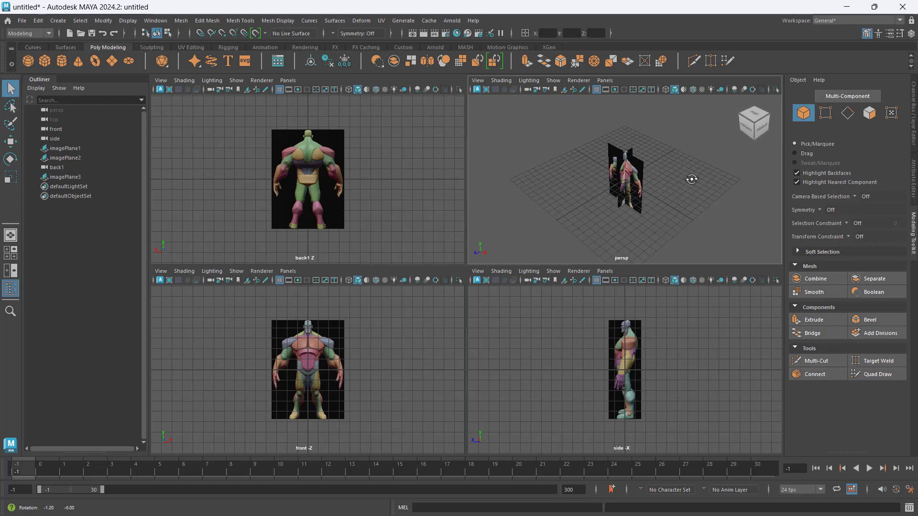
left_click(671, 195)
left_click(638, 187)
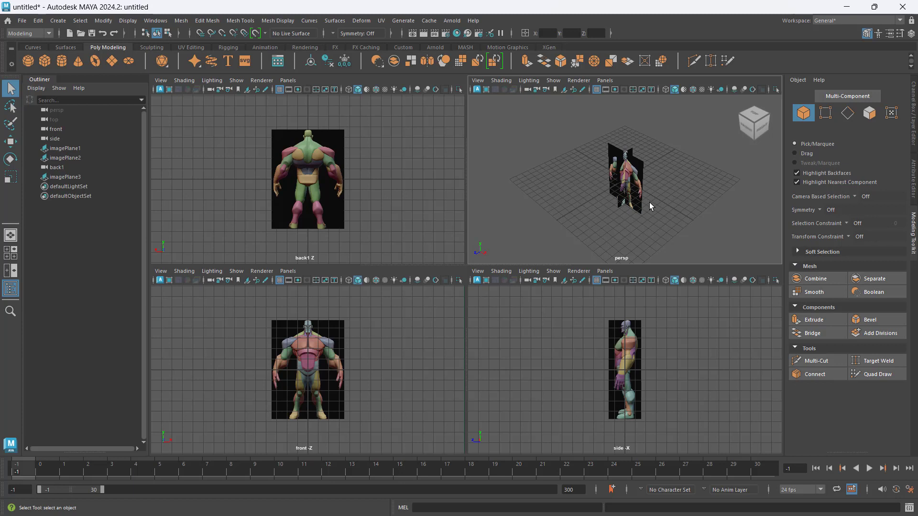
- Activate the Move tool and rename imagePlane1 to FRONT
left_click(10, 141)
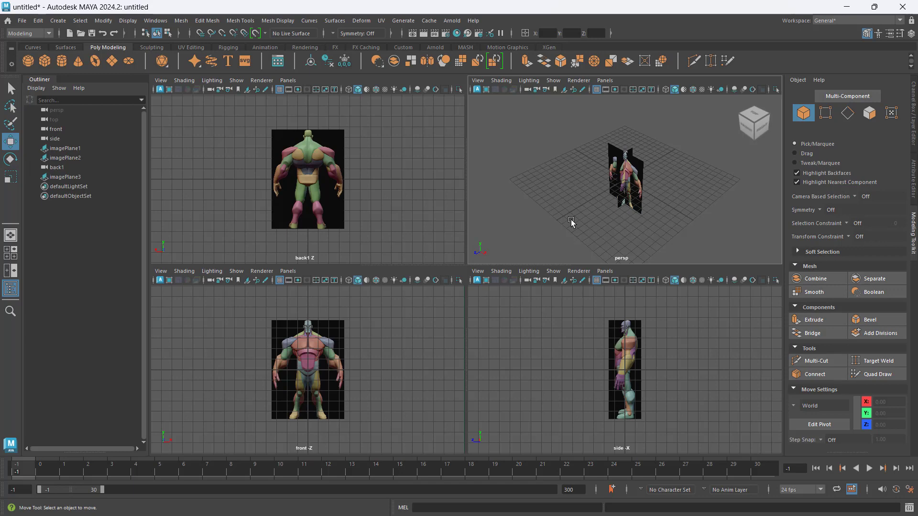
left_click(73, 149)
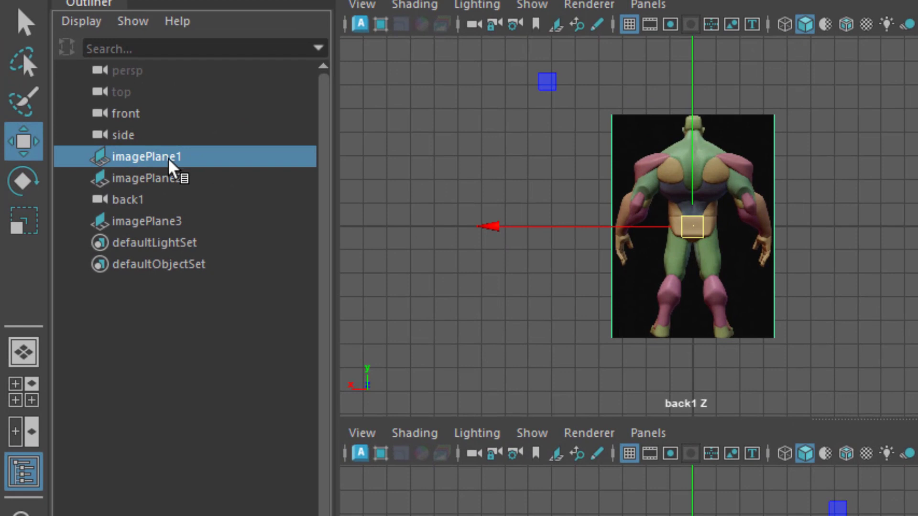
double_click(167, 161)
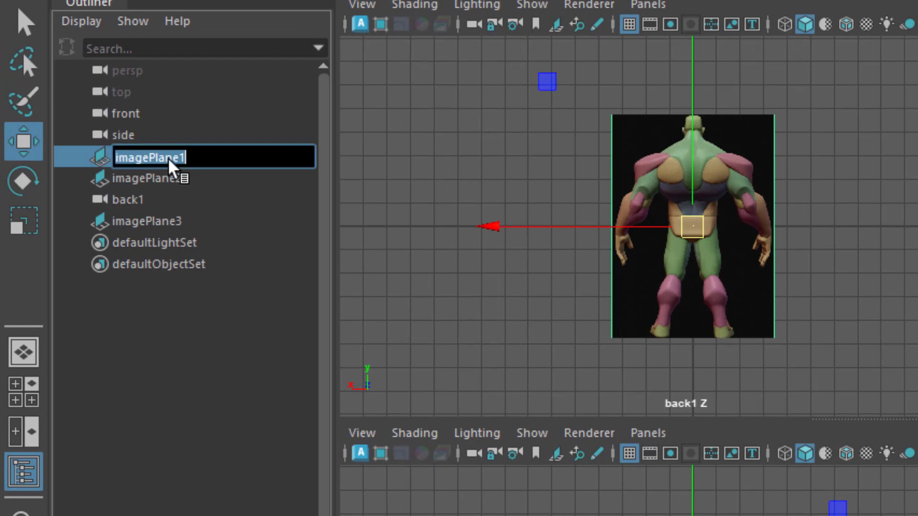
type("FRONT")
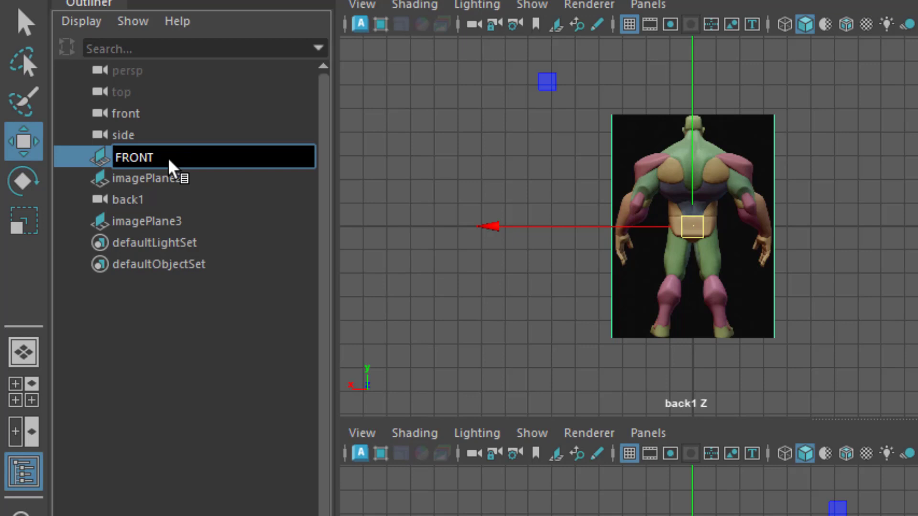
key("Return")
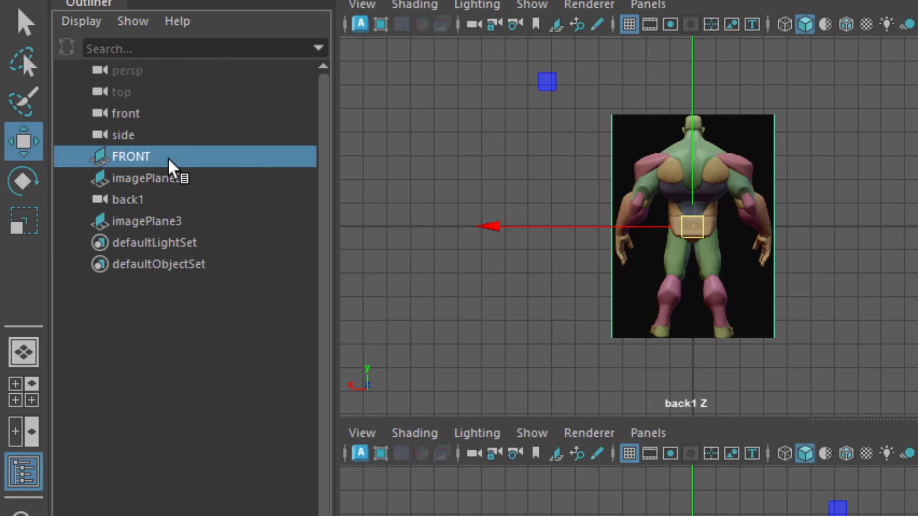
- Rename imagePlane2 to SIDE
left_click(181, 181)
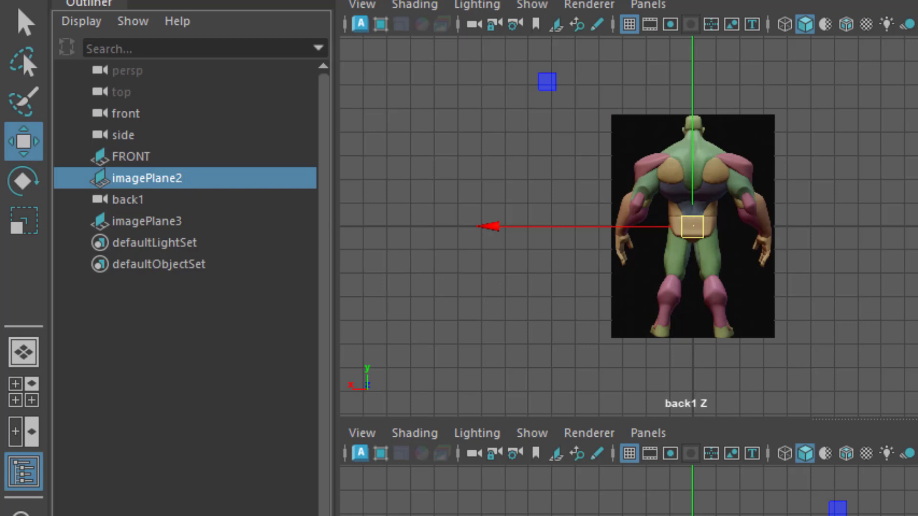
double_click(134, 180)
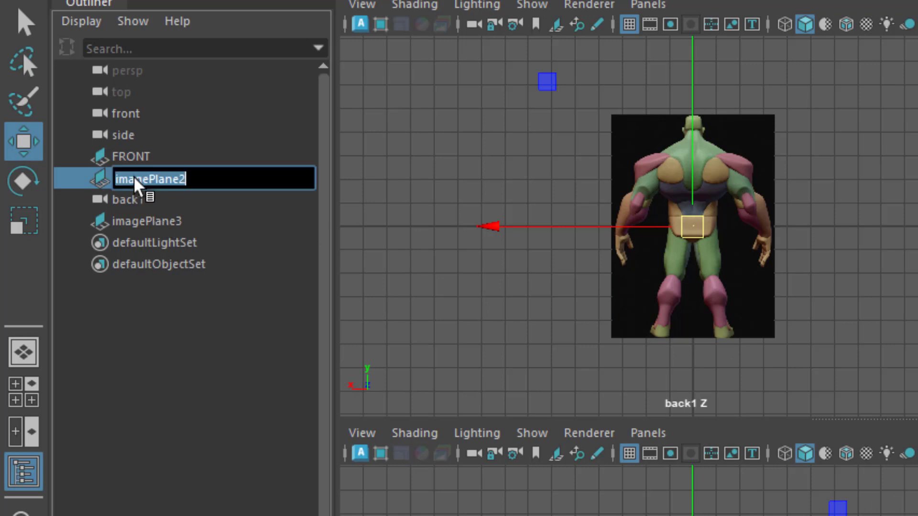
type("SIDE")
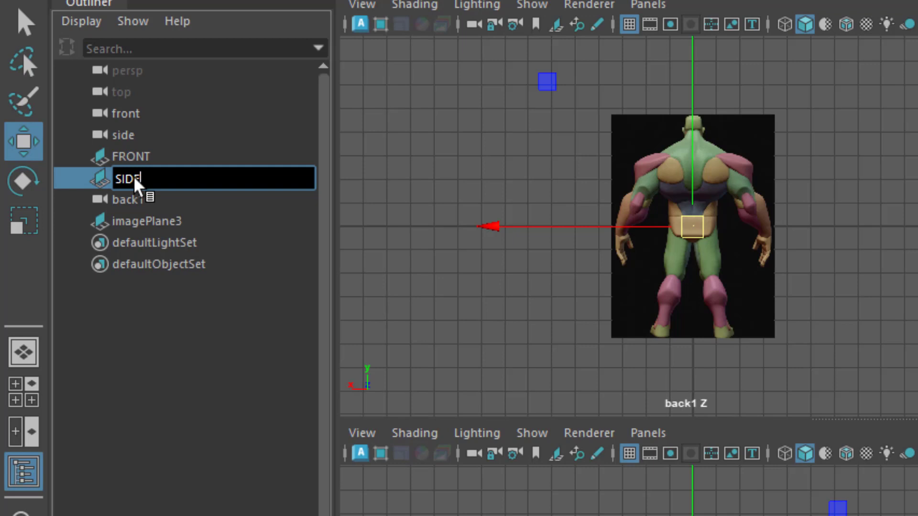
key("Return")
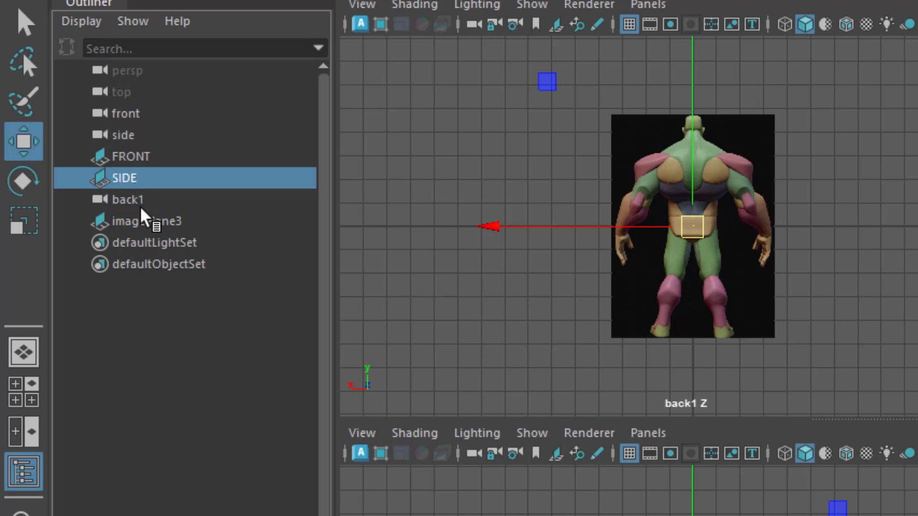
- Rename imagePlane3 to BACK
left_click(171, 221)
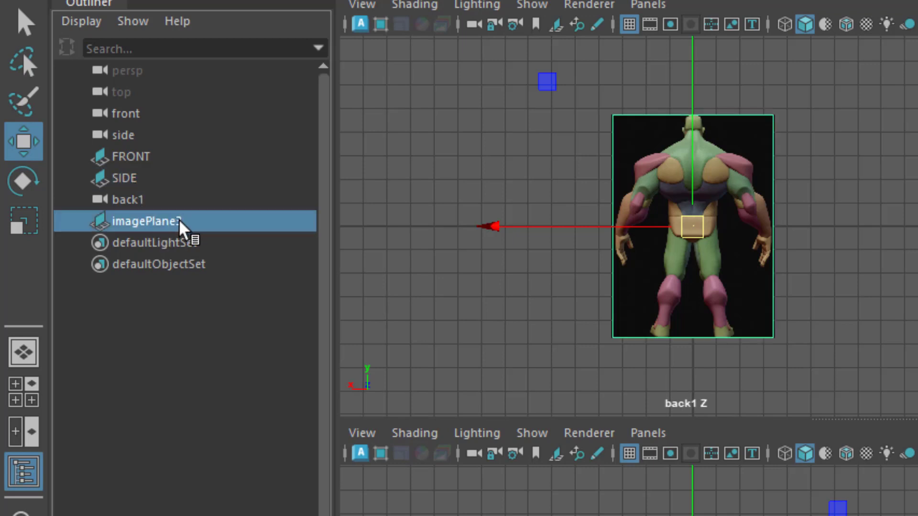
double_click(180, 221)
type("BACK")
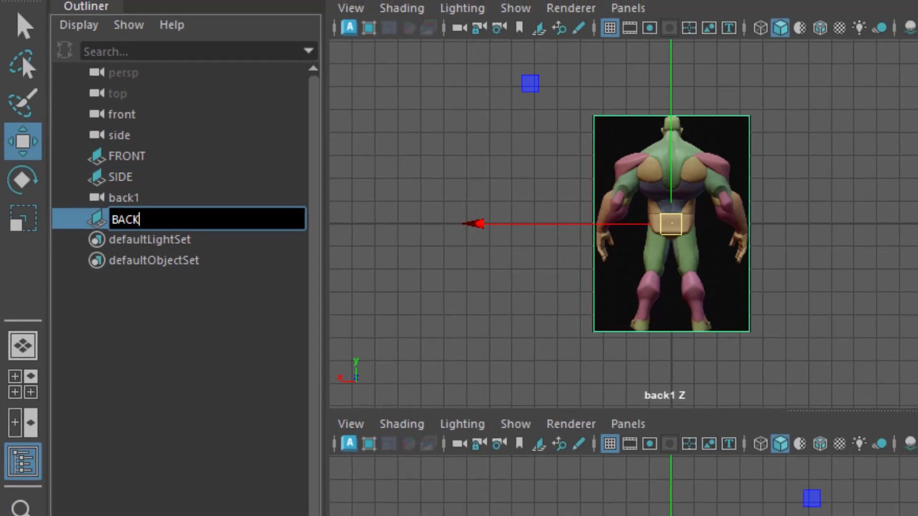
key("Return")
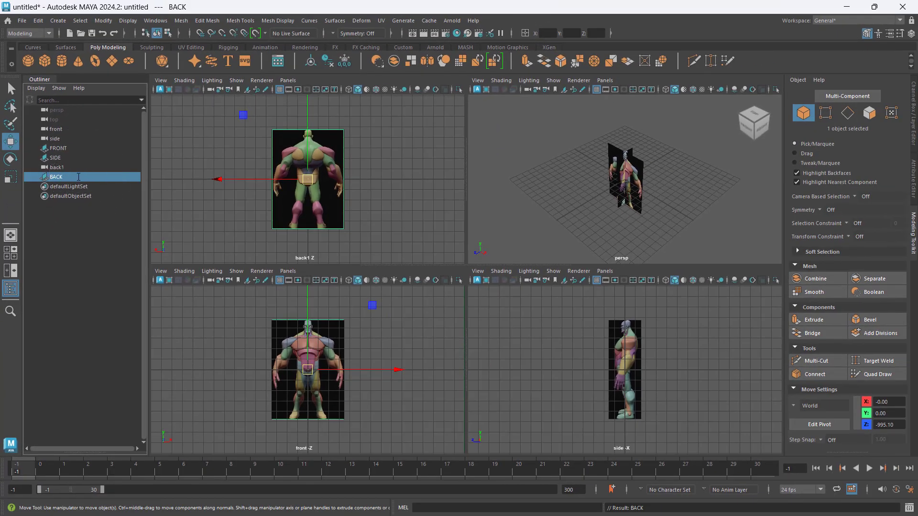
- Examine the overlapping image planes in the perspective view and show the transform channels of the BACK plane
left_click(317, 197)
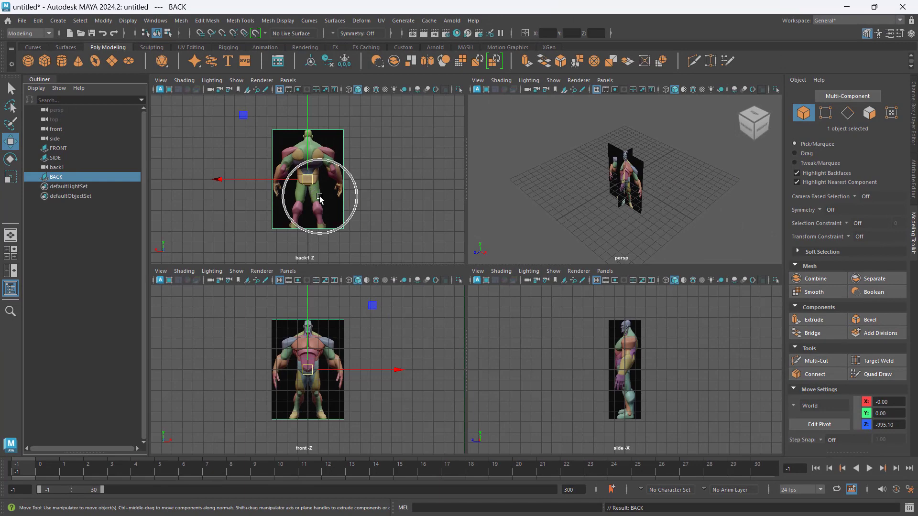
left_click(655, 188)
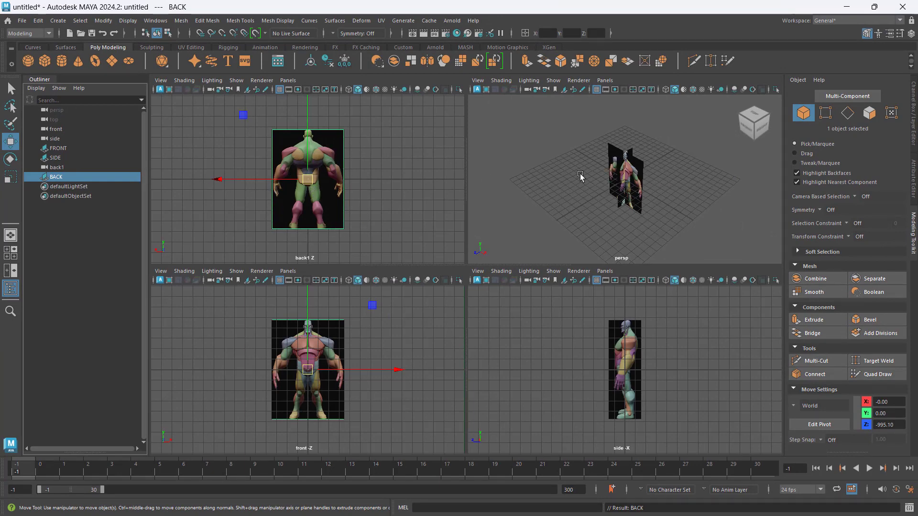
left_click_drag(695, 182, 692, 182, "alt")
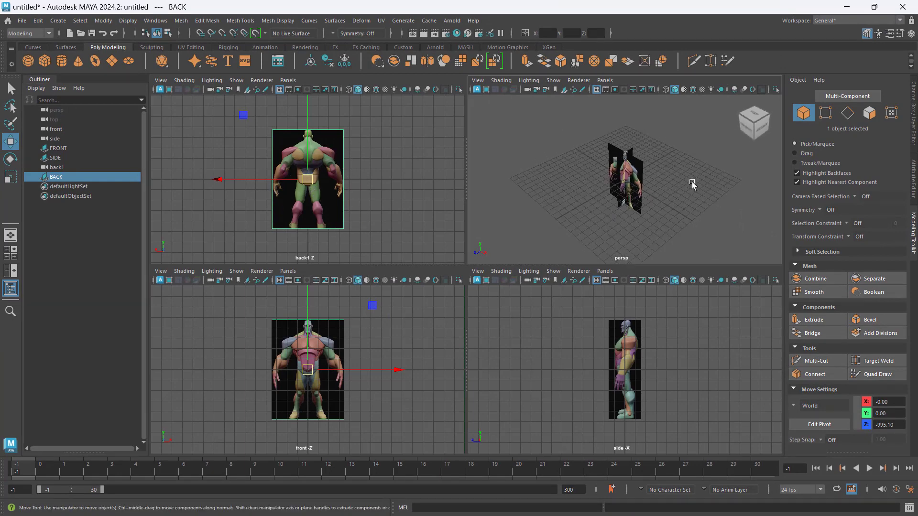
left_click(359, 237)
left_click(309, 202)
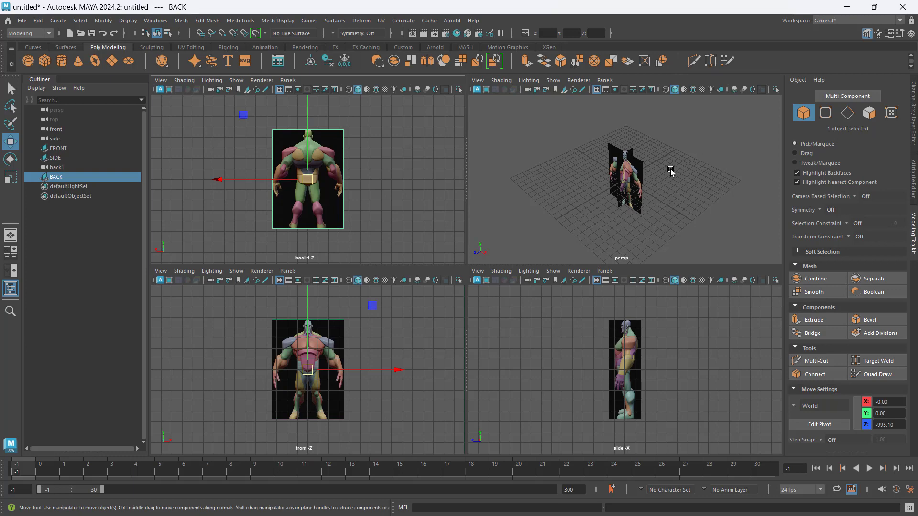
scroll(670, 171, "down", 5)
scroll(670, 171, "up", 5)
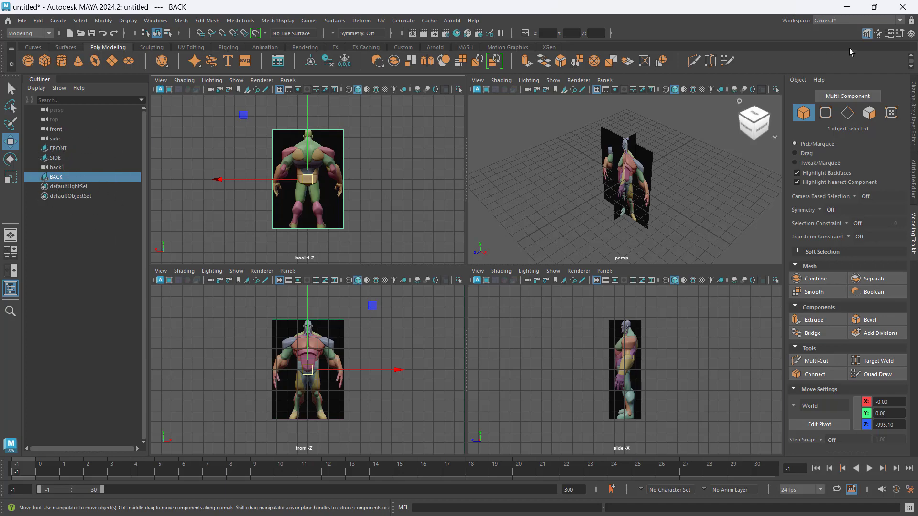
left_click(911, 34)
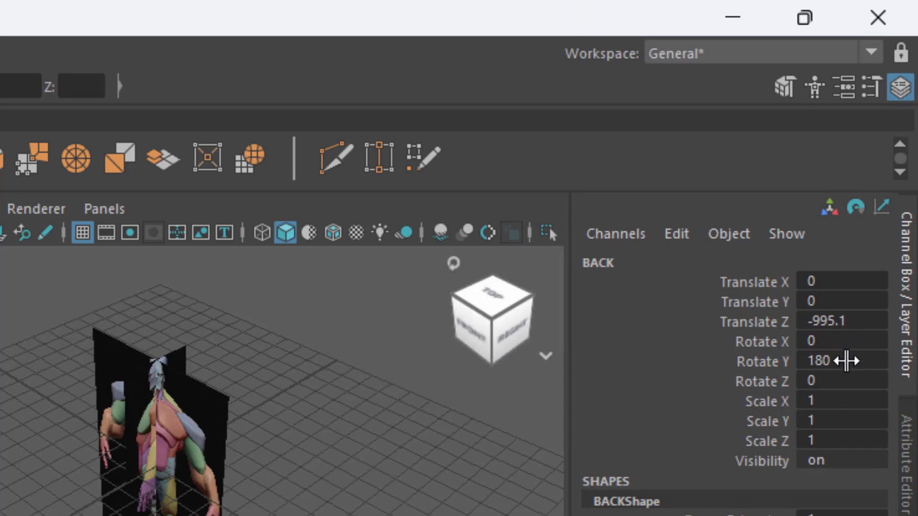
- Set the BACK image plane's Translate Z to 0 and clear the selection
double_click(862, 320)
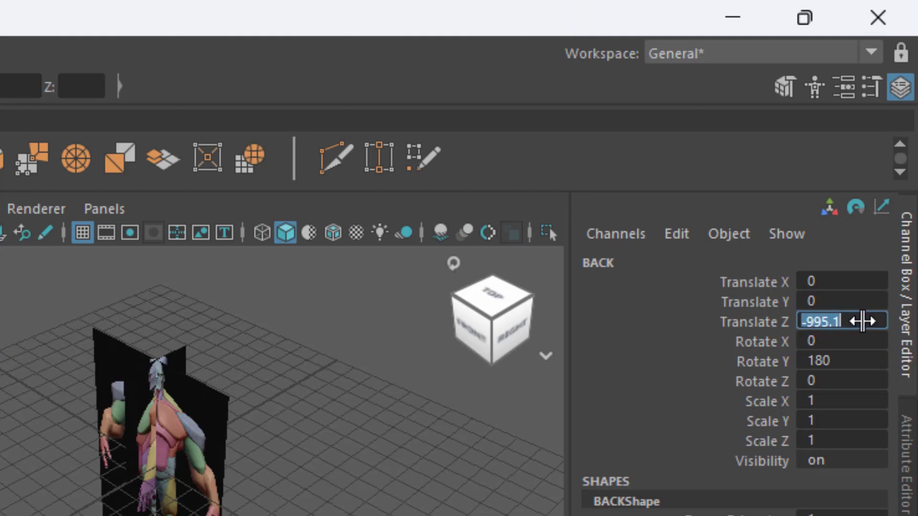
type("0")
key("Return")
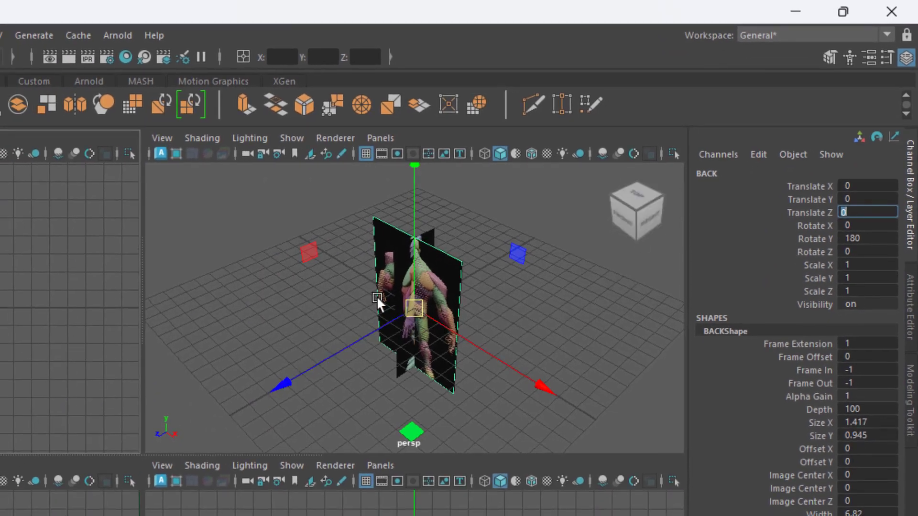
mouse_move(297, 353)
left_mouse_down("alt")
mouse_move(381, 317)
mouse_move(262, 348)
mouse_move(287, 362)
mouse_move(300, 354)
left_mouse_up("alt")
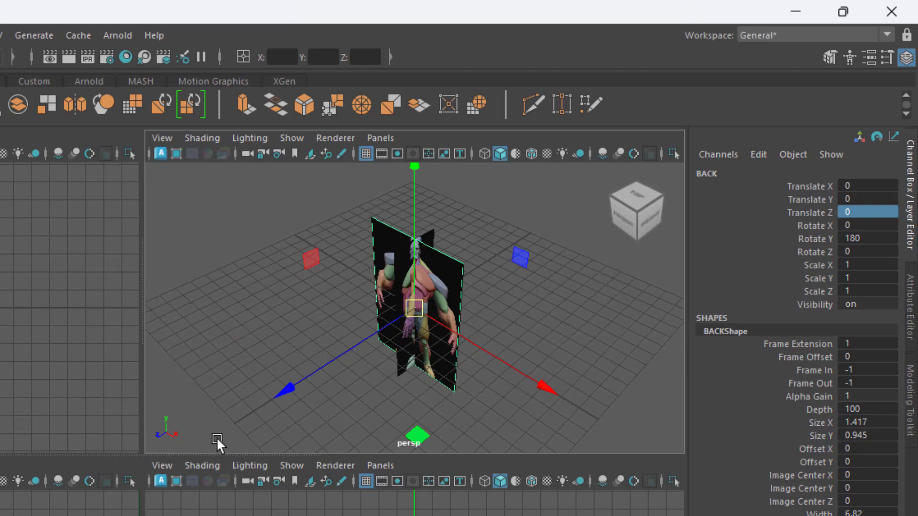
left_click(301, 316)
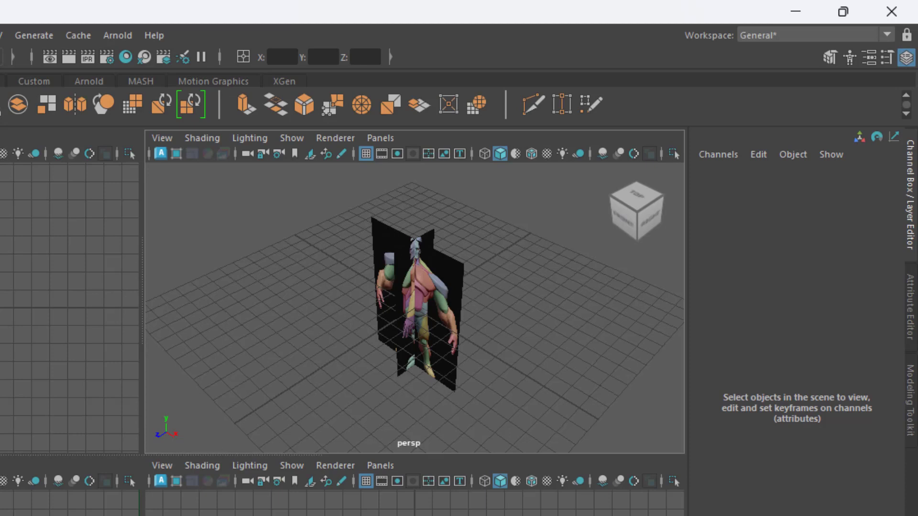
- Move the FRONT image plane back along the Z axis to about -15.35
left_click(10, 511)
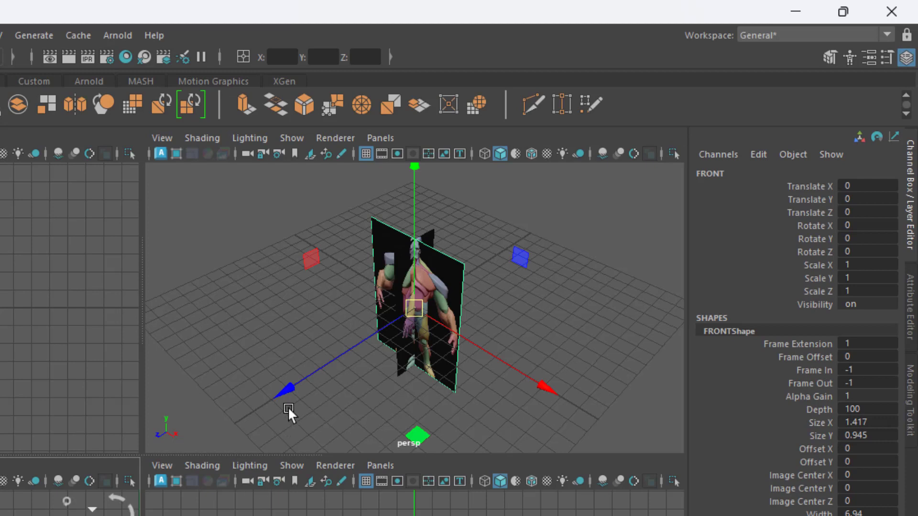
left_click_drag(280, 391, 475, 263)
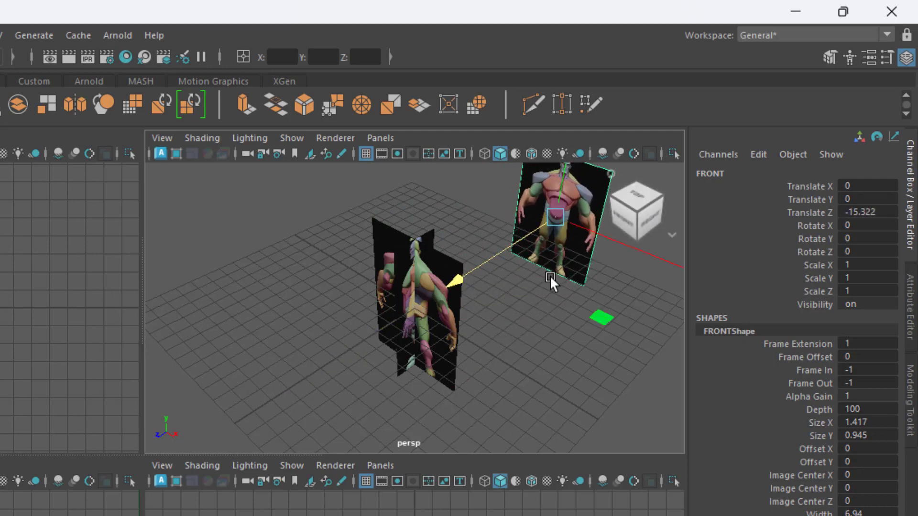
mouse_move(477, 273)
left_mouse_down()
mouse_move(459, 273)
mouse_move(468, 277)
left_mouse_up()
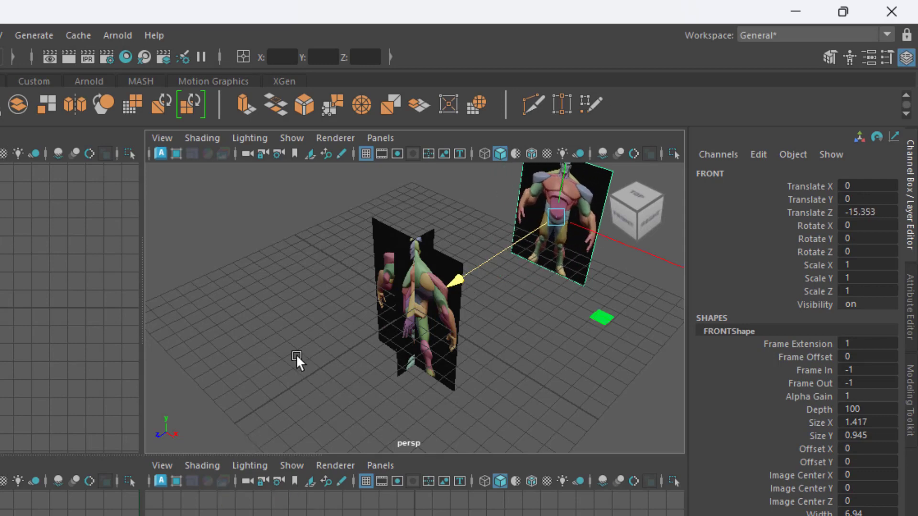
- Move the BACK image plane forward along the Z axis to about 11.59, then deselect it
left_click(415, 306)
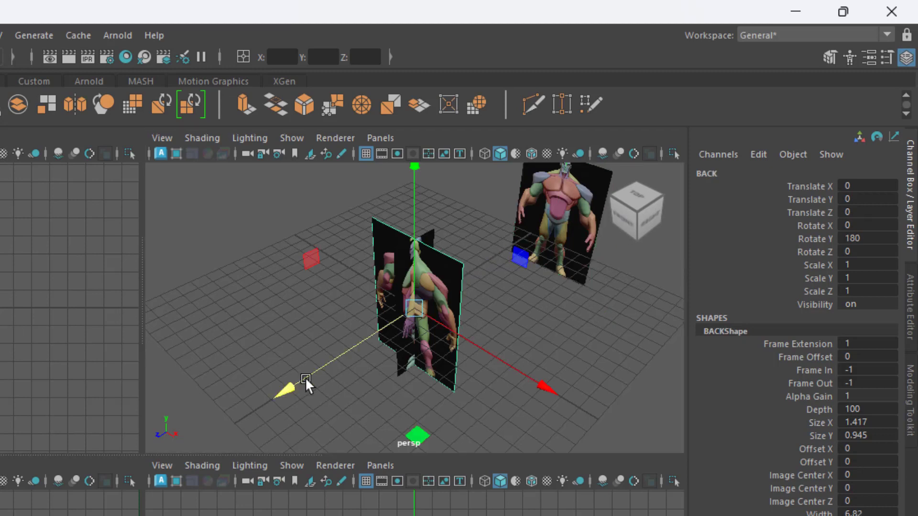
left_click_drag(308, 374, 48, 504)
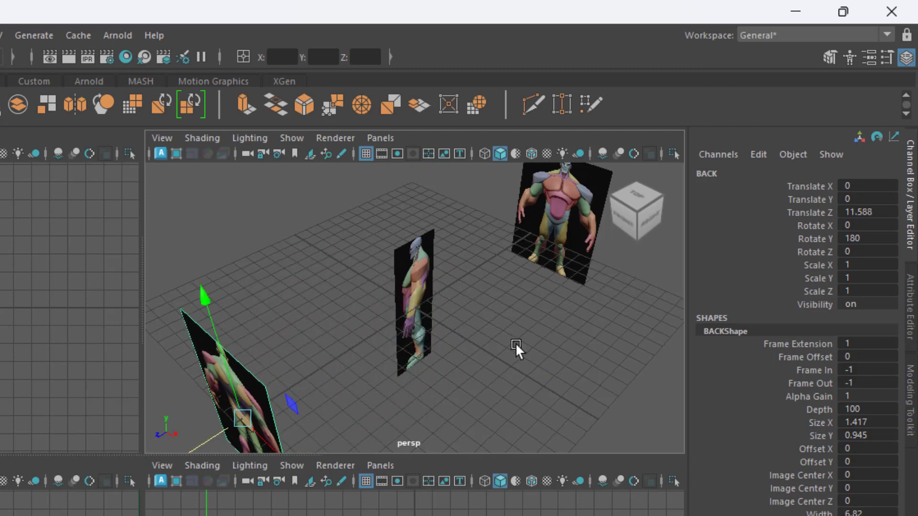
left_click(516, 345)
- Move the SIDE image plane along the X axis to about -14.79 and deselect it
left_click(403, 255)
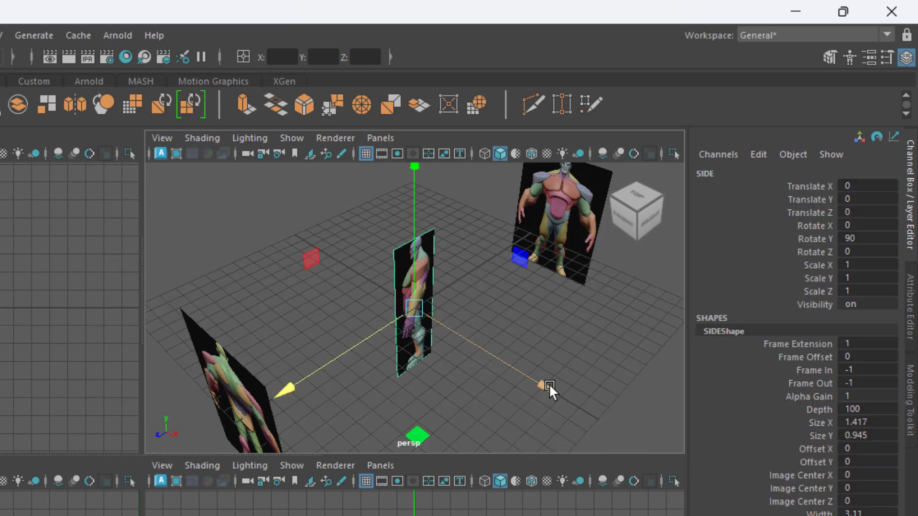
left_click_drag(549, 383, 357, 262)
key("ctrl")
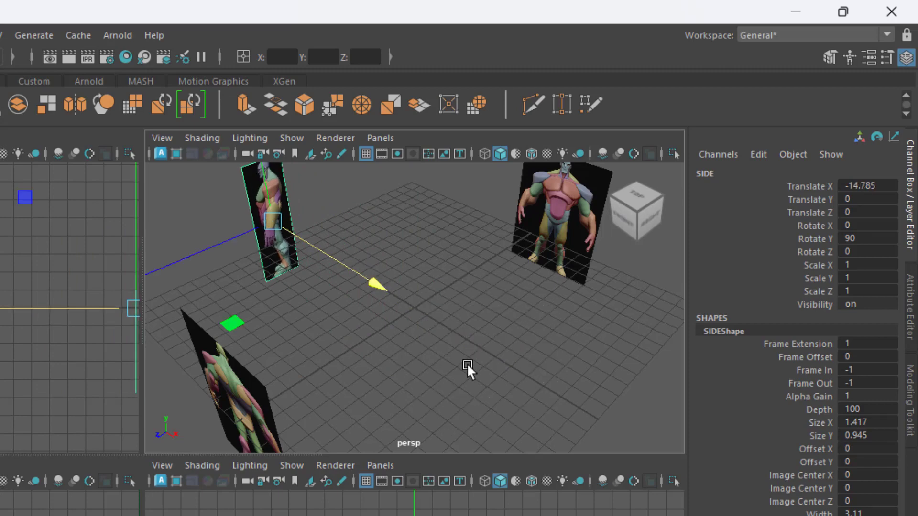
mouse_move(466, 364)
left_mouse_down("alt")
mouse_move(462, 337)
mouse_move(466, 345)
left_mouse_up("alt")
left_click(466, 345)
key("ctrl")
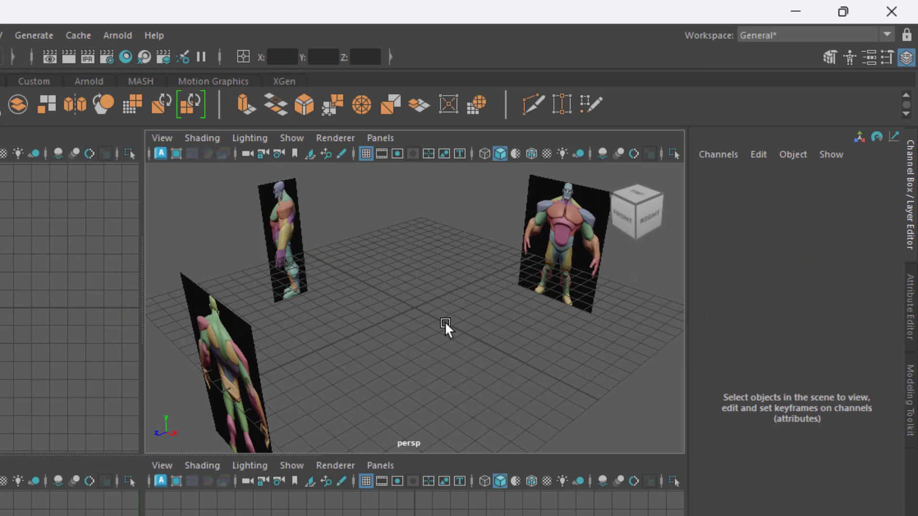
- Inspect the arrangement of the three separated image planes and maximize the perspective view
scroll(445, 323, "down", 3)
scroll(445, 323, "up", 3)
left_click_drag(445, 323, 360, 207, "alt")
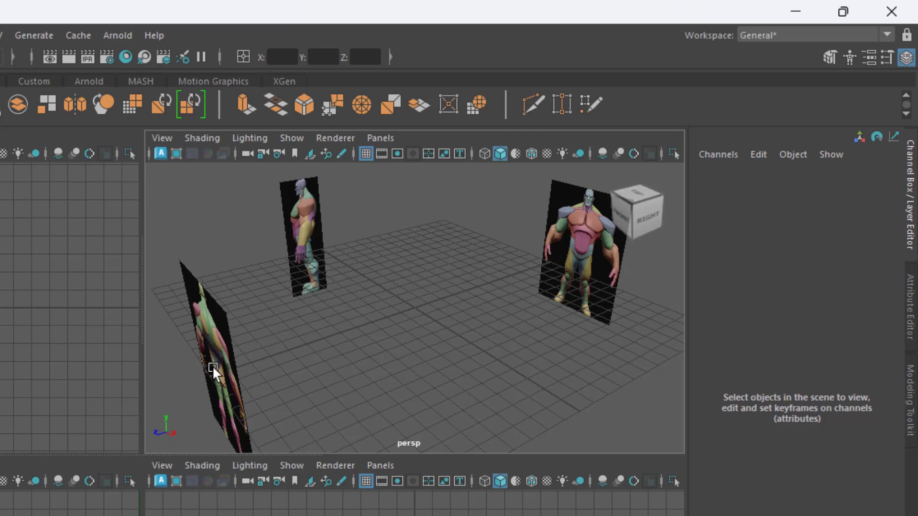
left_click_drag(402, 345, 399, 362, "alt")
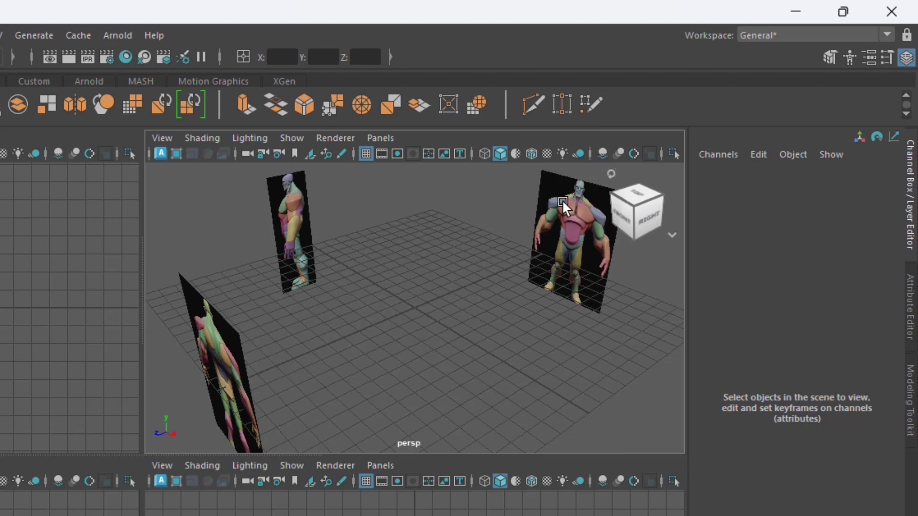
key("space")
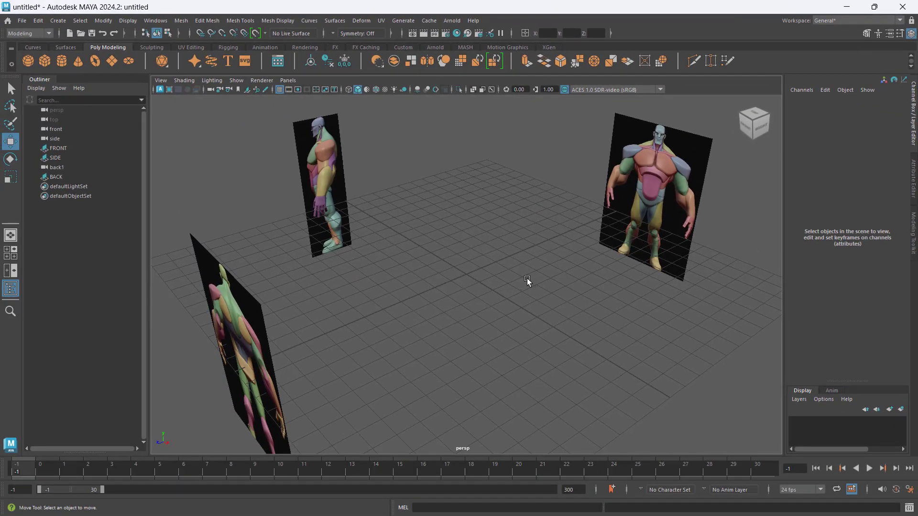
left_click_drag(527, 278, 528, 284, "alt")
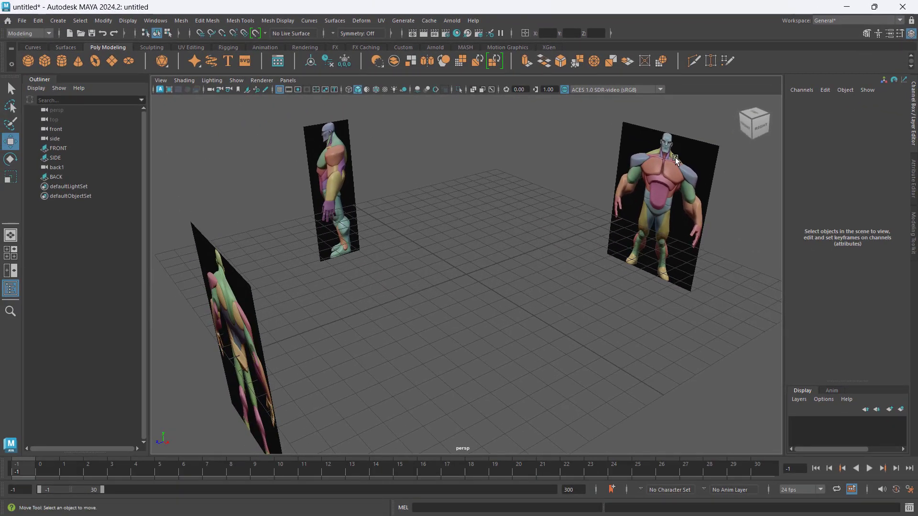
- Set the FRONT image plane to display only when looking through the front camera
left_click(675, 158)
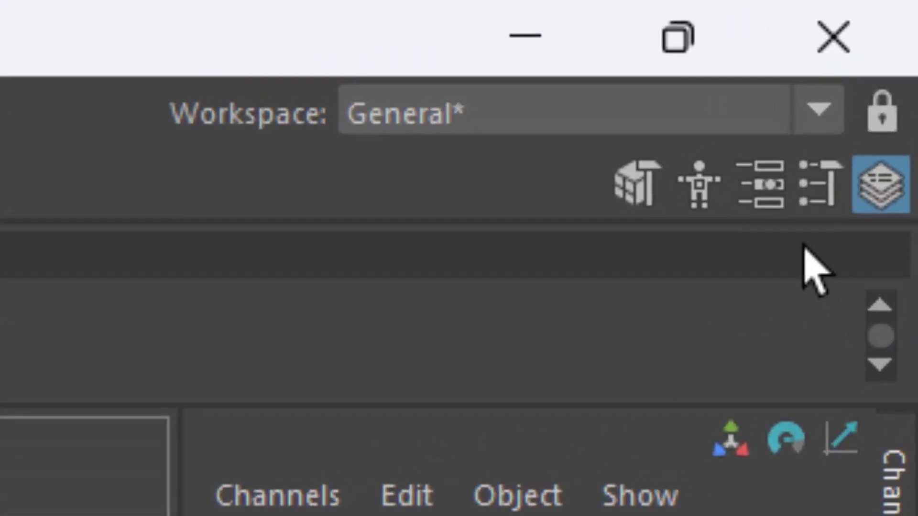
left_click(760, 187)
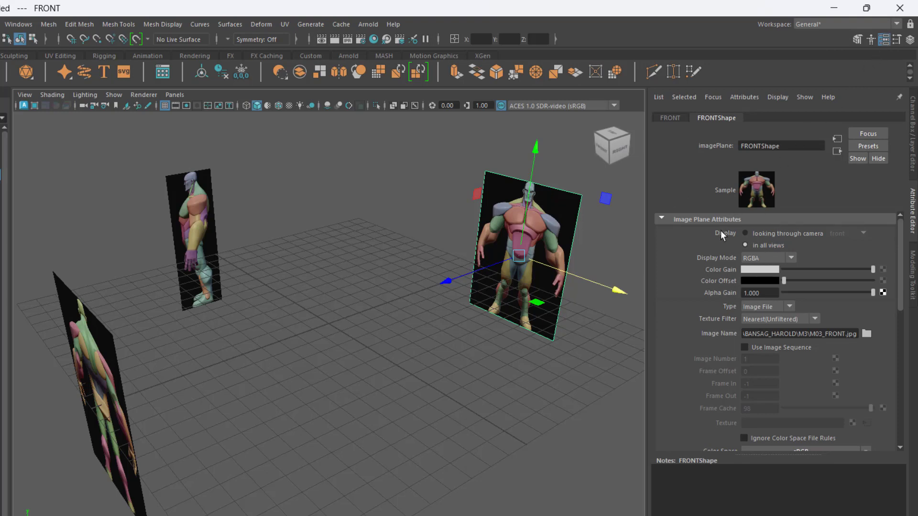
left_click(745, 234)
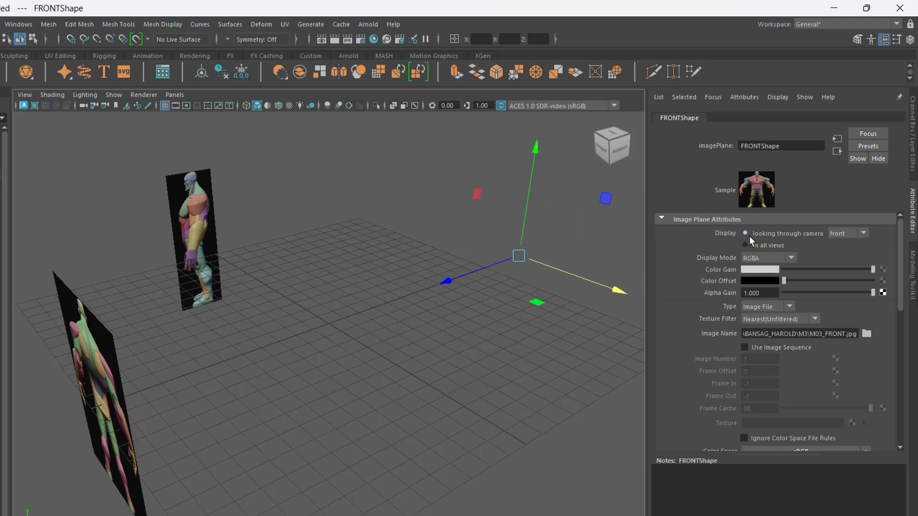
left_click(840, 234)
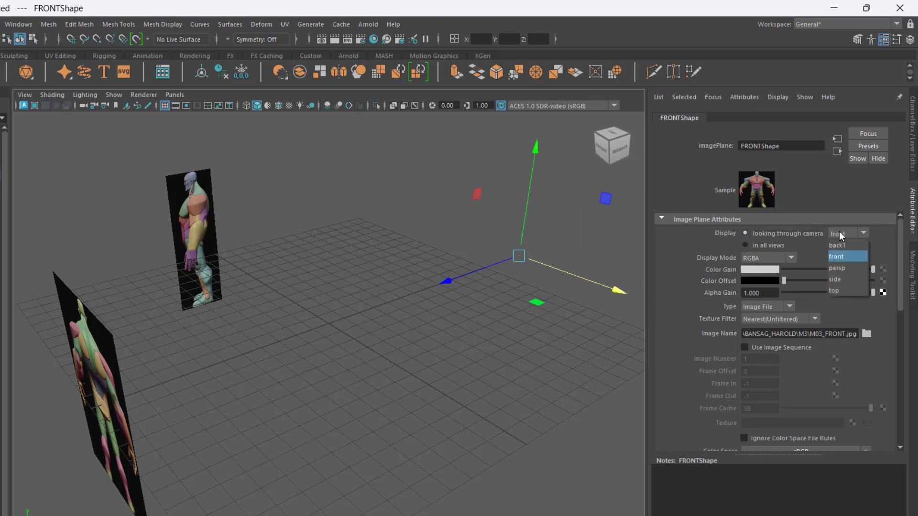
left_click(843, 257)
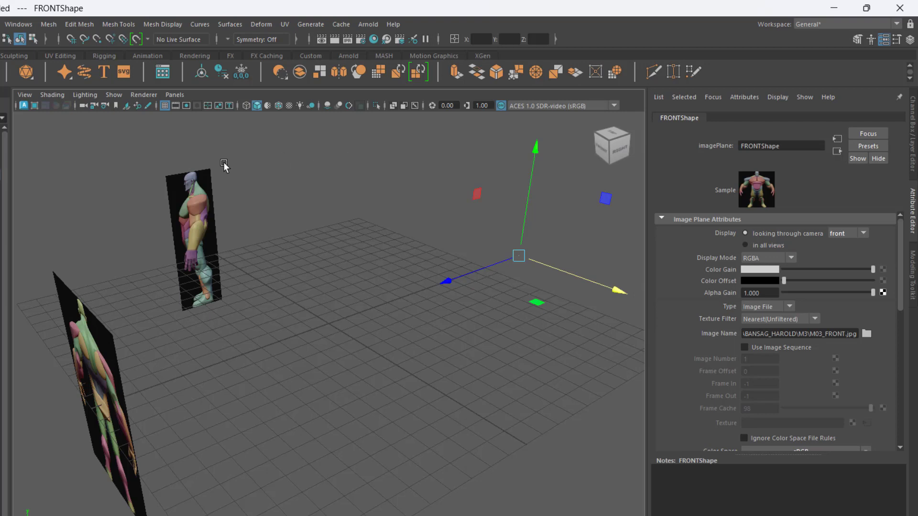
- Set the SIDE image plane to display only when looking through the side camera
left_click(200, 215)
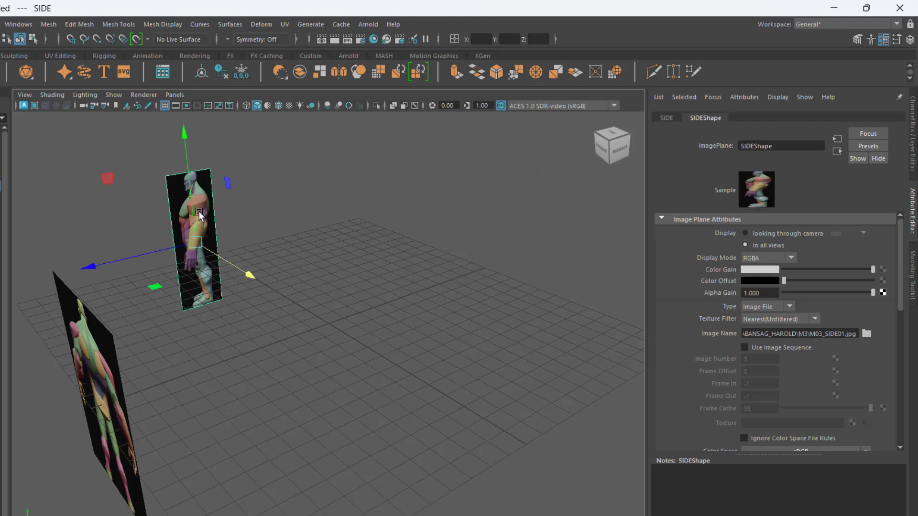
key("ctrl")
key("ctrl")
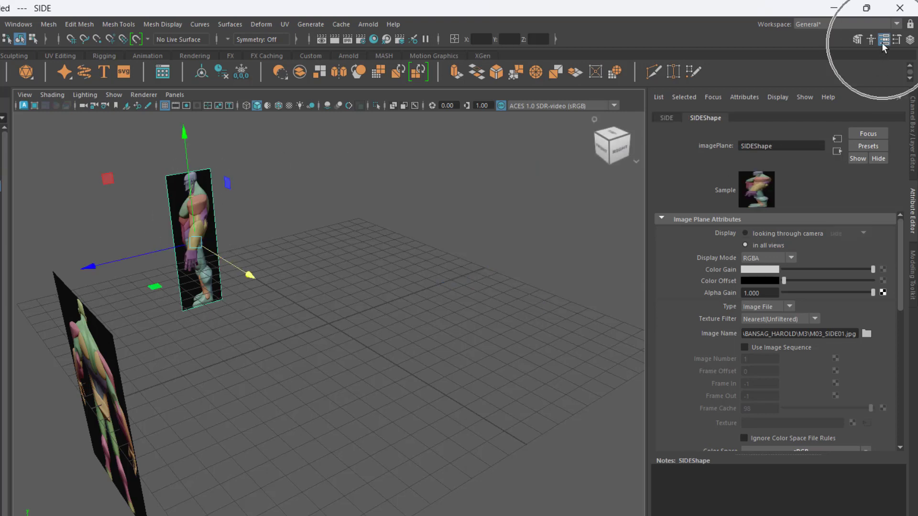
left_click(744, 234)
left_click(839, 234)
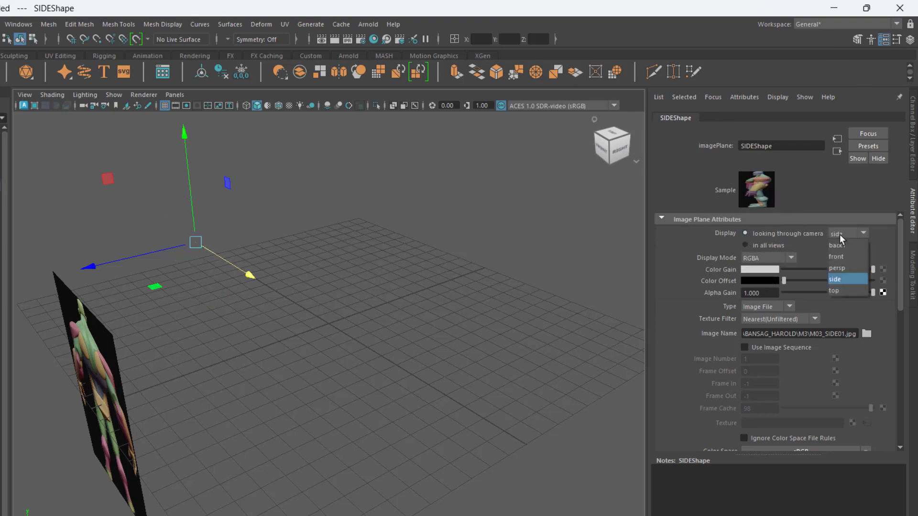
left_click(841, 280)
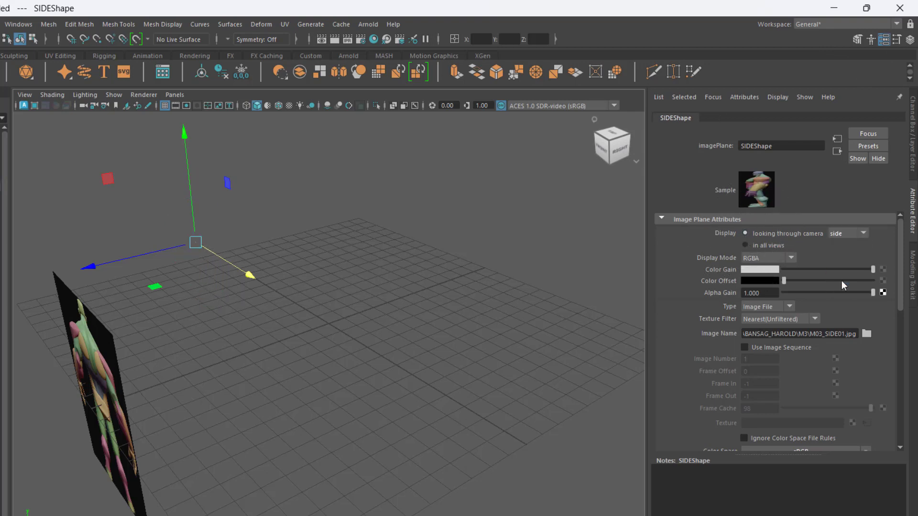
- Set the BACK image plane to display only when looking through the back1 camera
left_click_drag(268, 469, 360, 433, "alt")
left_click(239, 299)
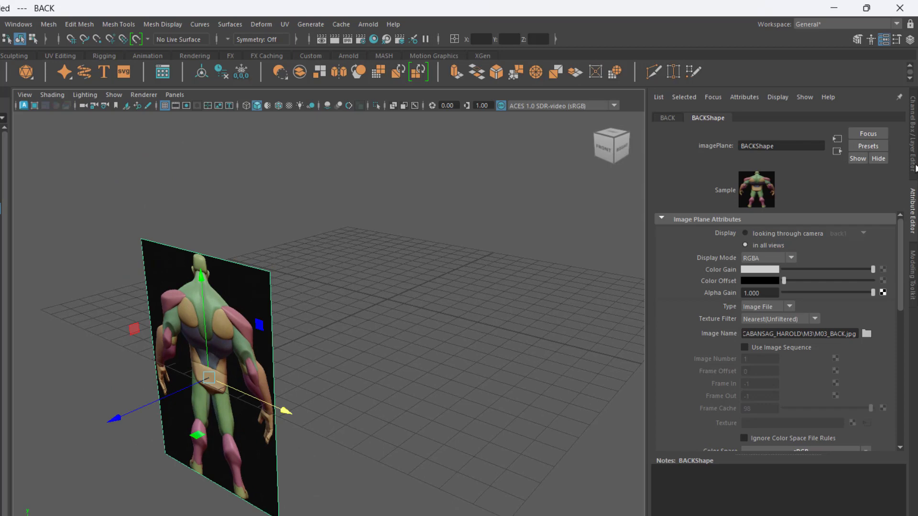
left_click(781, 234)
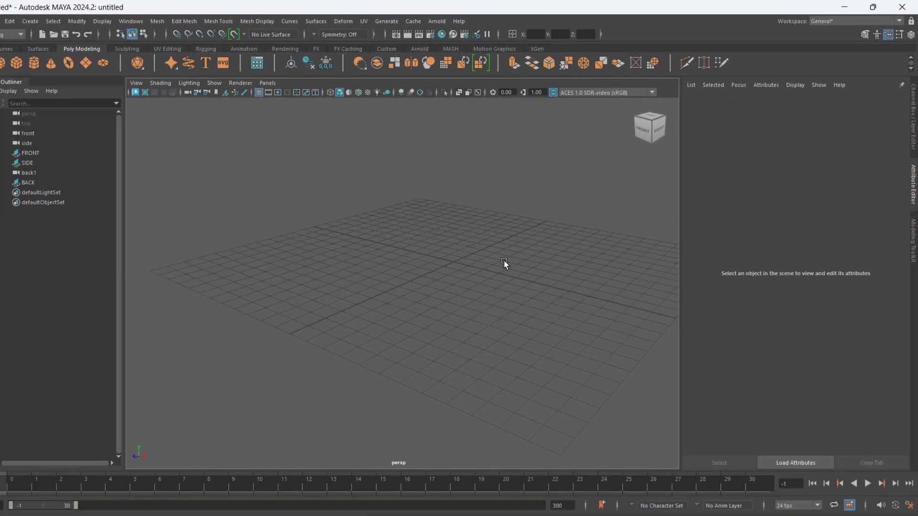
- Return to the four-view layout and check the image planes in the back, front, side and perspective views
left_click_drag(526, 271, 543, 251, "alt")
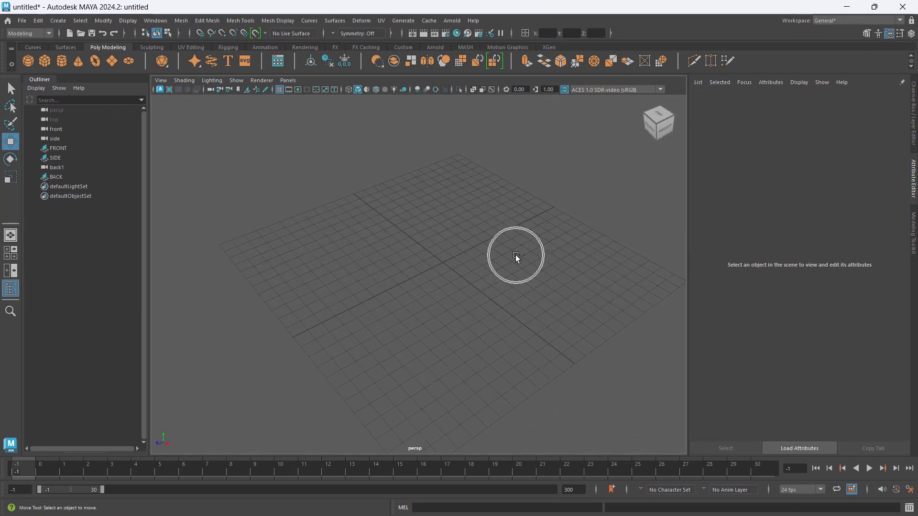
key("space")
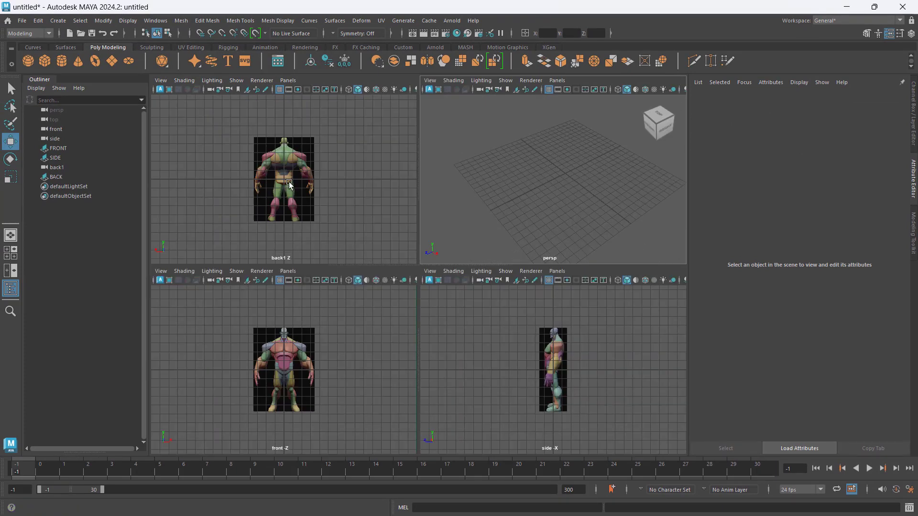
left_click(300, 148)
left_click(307, 405)
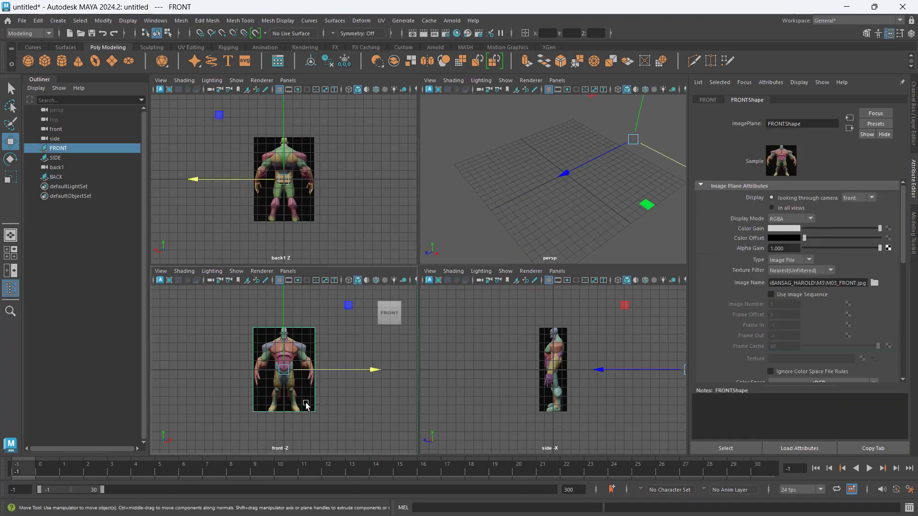
left_click(578, 375)
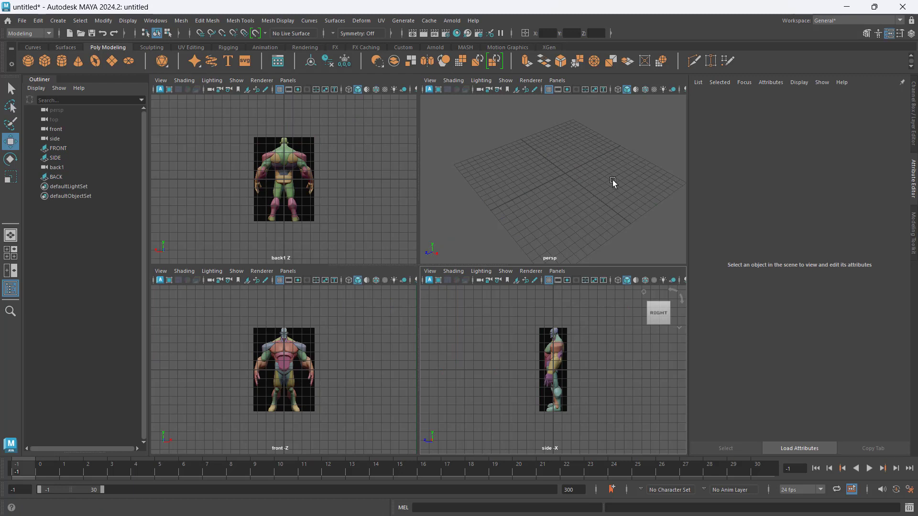
left_click_drag(610, 185, 580, 172, "alt")
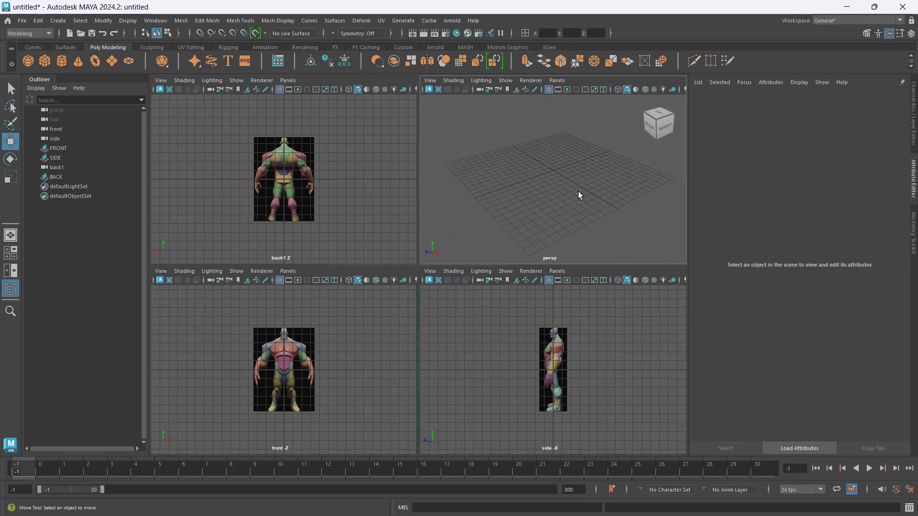
left_click_drag(553, 159, 557, 174, "alt")
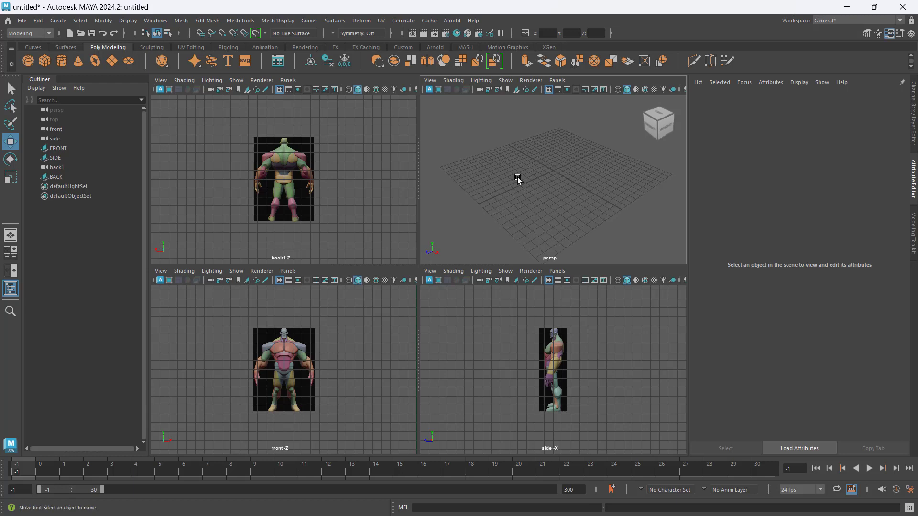
- Raise the FRONT, SIDE and BACK image planes together until the character's feet rest on the horizontal ground line of the grid
left_click(68, 148)
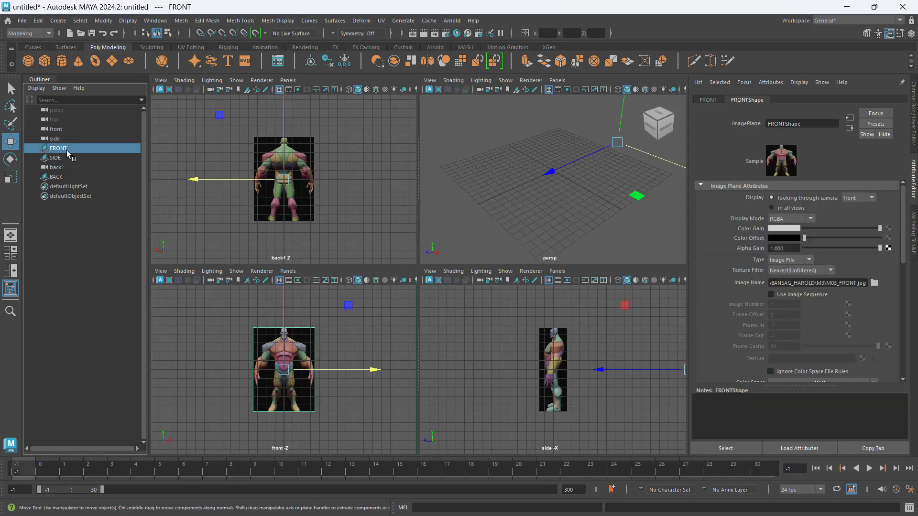
left_click(66, 157, "shift")
left_click(65, 176, "ctrl")
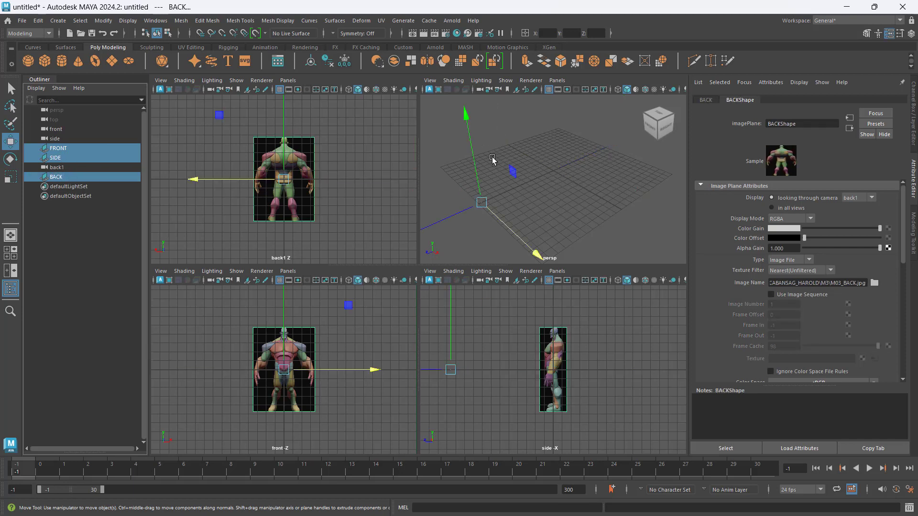
scroll(331, 182, "up", 4)
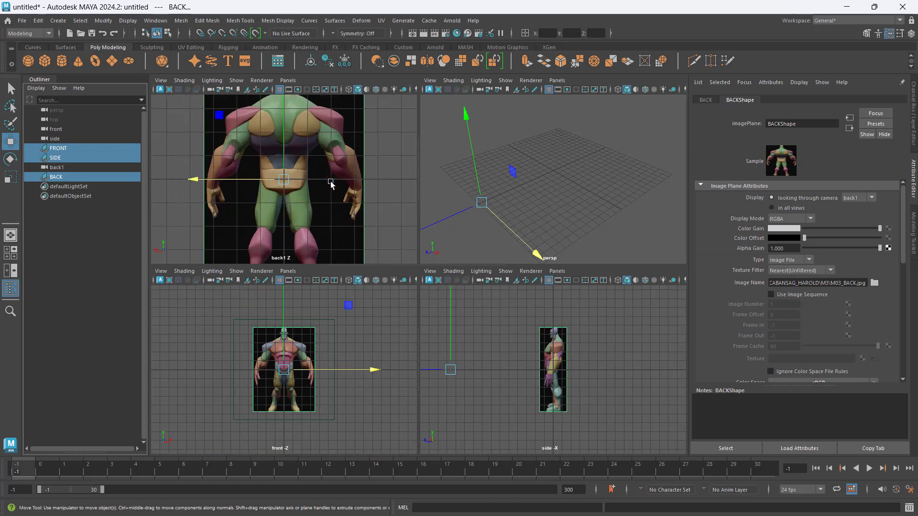
scroll(330, 183, "down", 3)
middle_click_drag(362, 179, 357, 174, "alt")
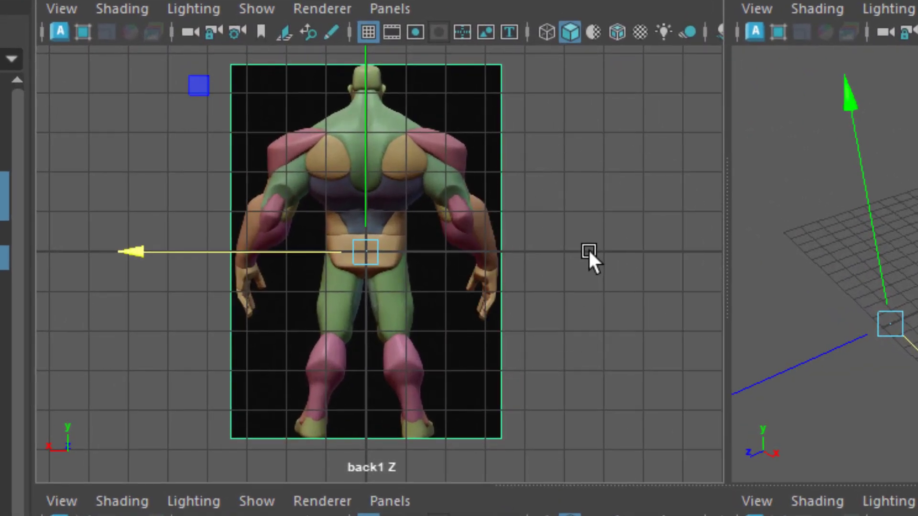
middle_click_drag(587, 248, 580, 322, "alt")
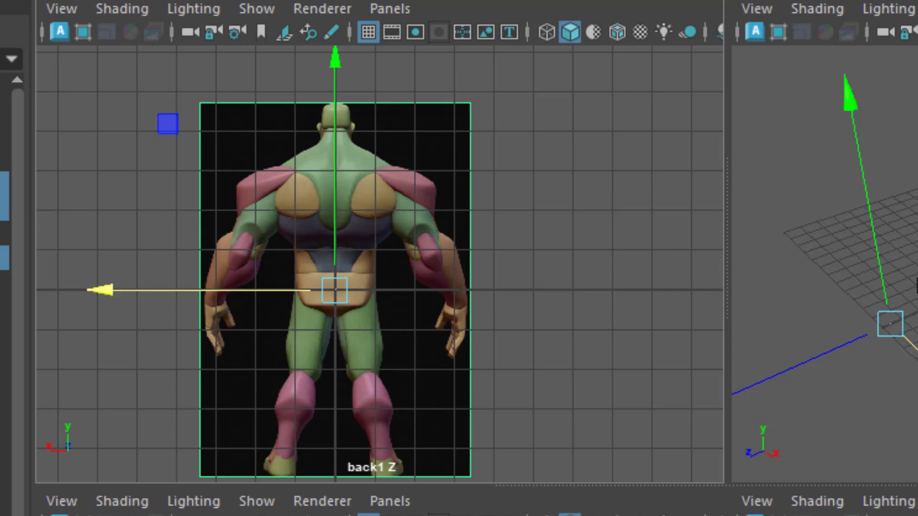
mouse_move(877, 232)
left_mouse_down()
mouse_move(899, 134)
mouse_move(913, 126)
left_mouse_up()
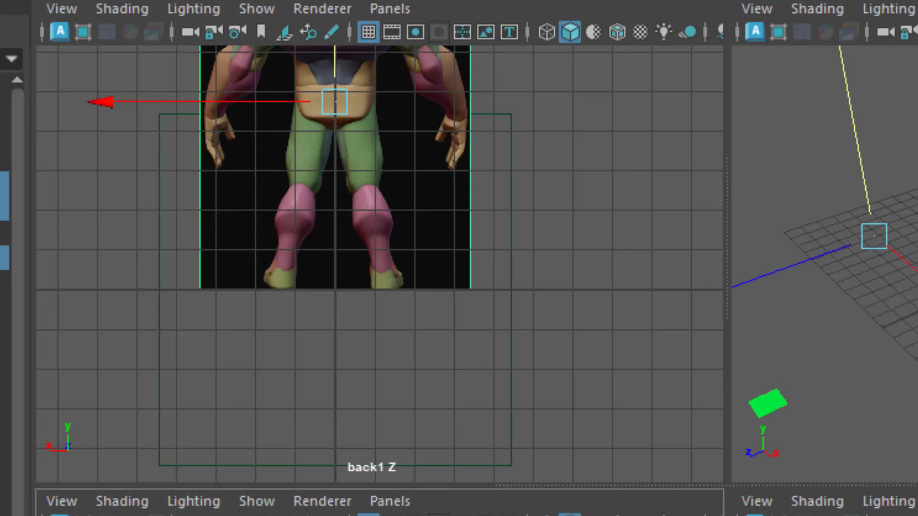
mouse_move(860, 117)
left_mouse_down()
mouse_move(852, 125)
mouse_move(857, 117)
left_mouse_up()
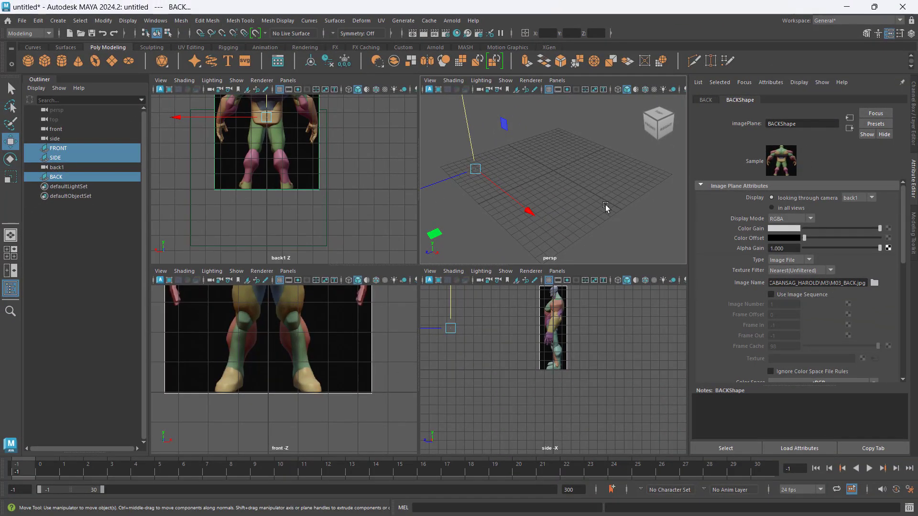
left_click(605, 206)
- Hide the front, side and back1 cameras together
left_click(54, 130)
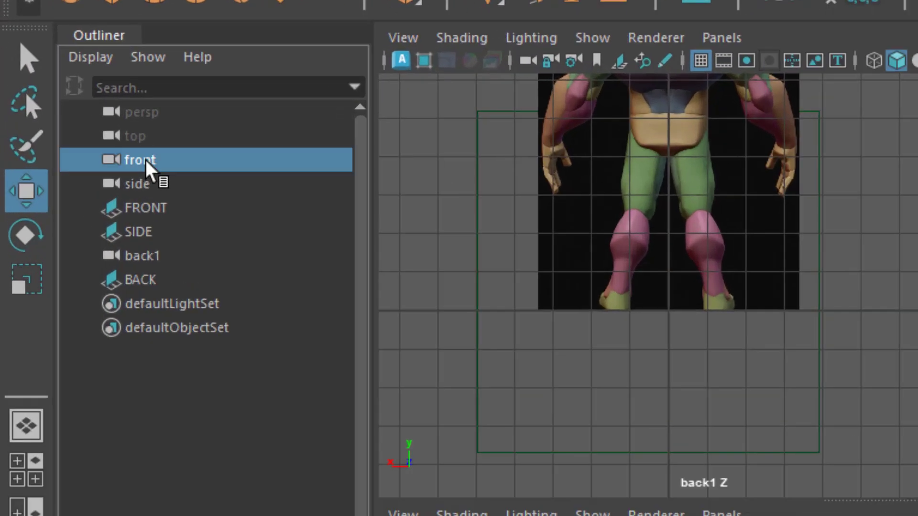
left_click(60, 138)
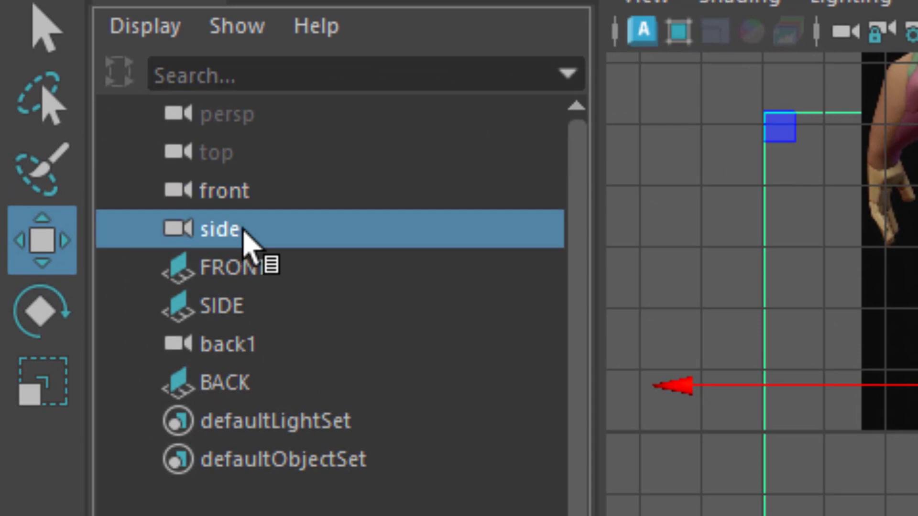
left_click(243, 190)
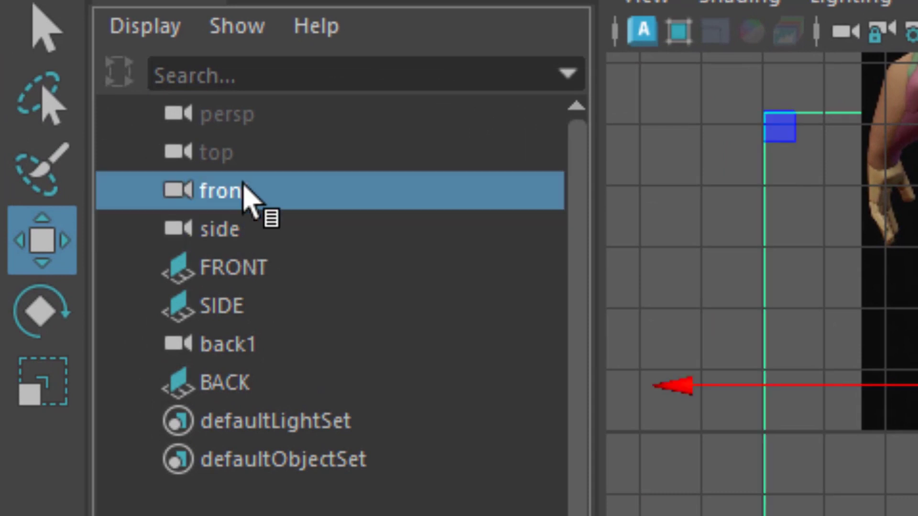
left_click(285, 349)
left_click(265, 227)
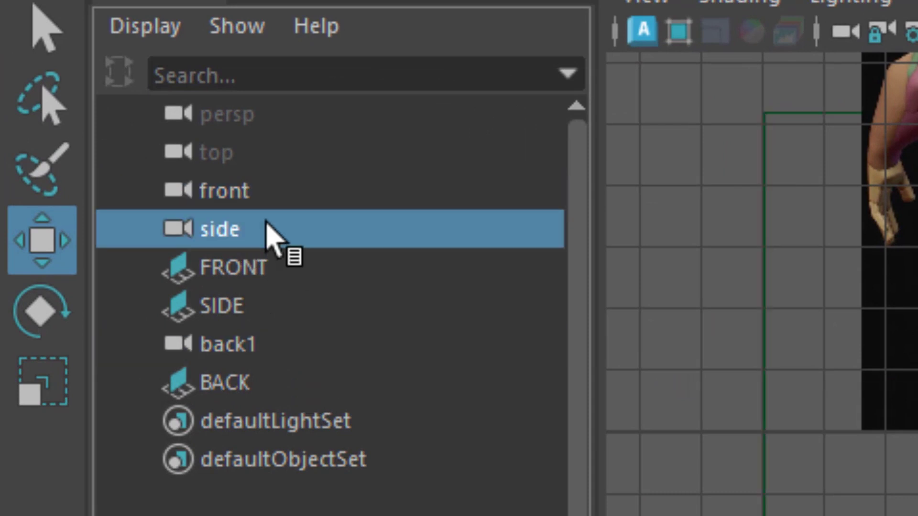
left_click(264, 201)
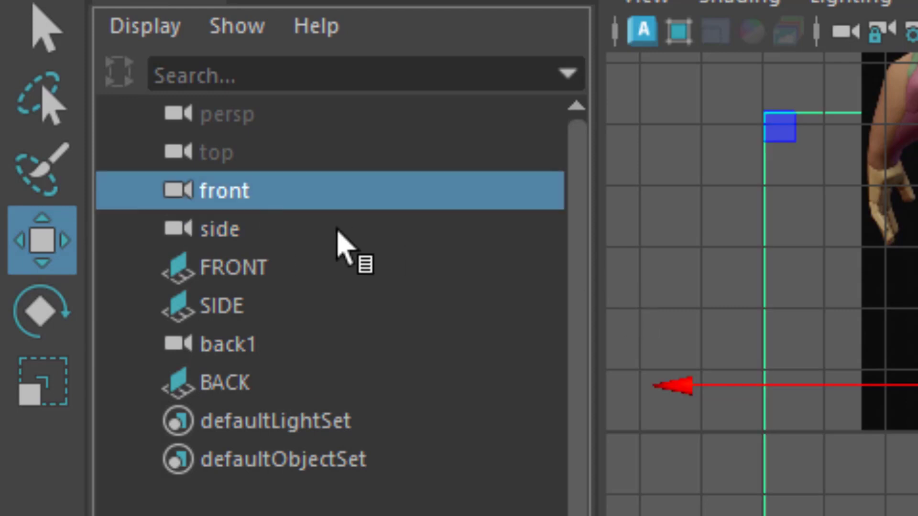
left_click(320, 237, "ctrl")
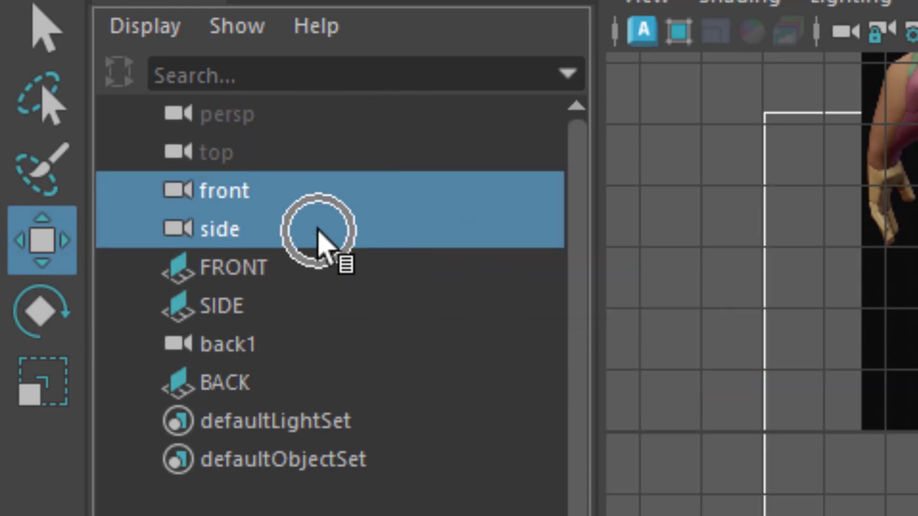
left_click(351, 201)
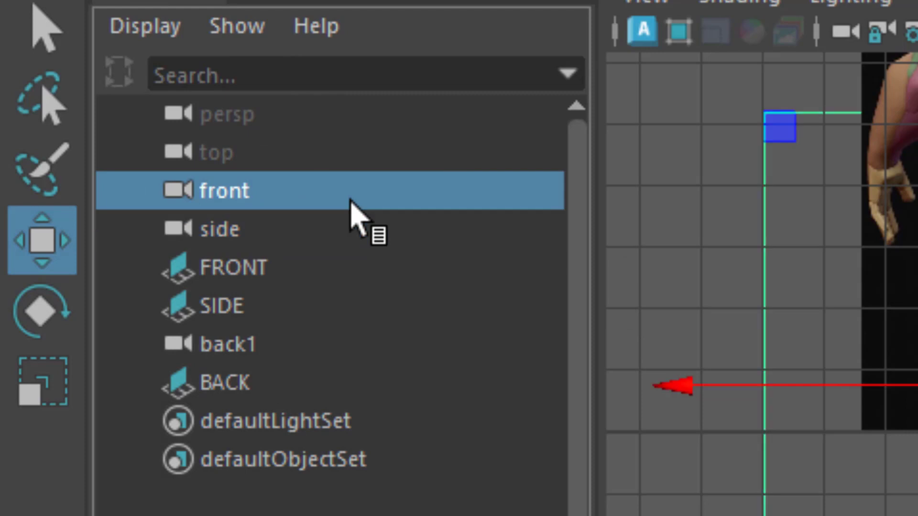
left_click(313, 239, "ctrl")
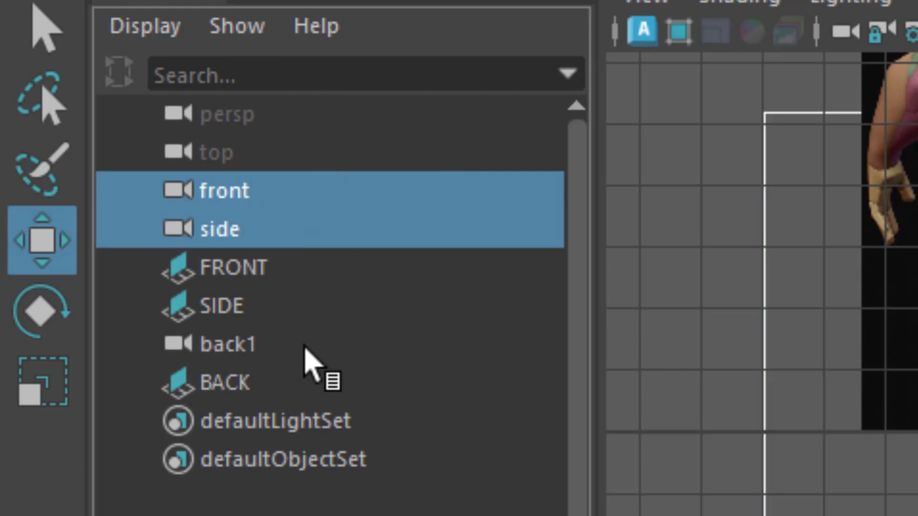
left_click(229, 346, "ctrl")
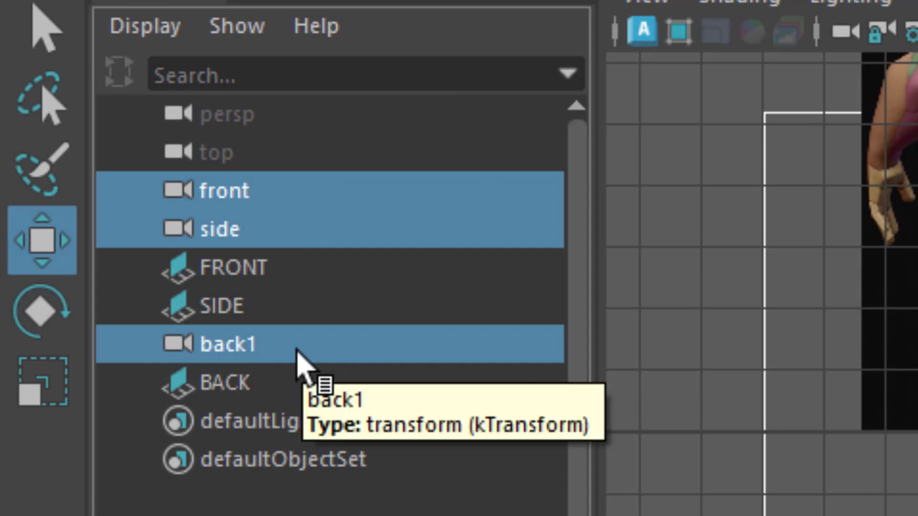
key("ctrl+h")
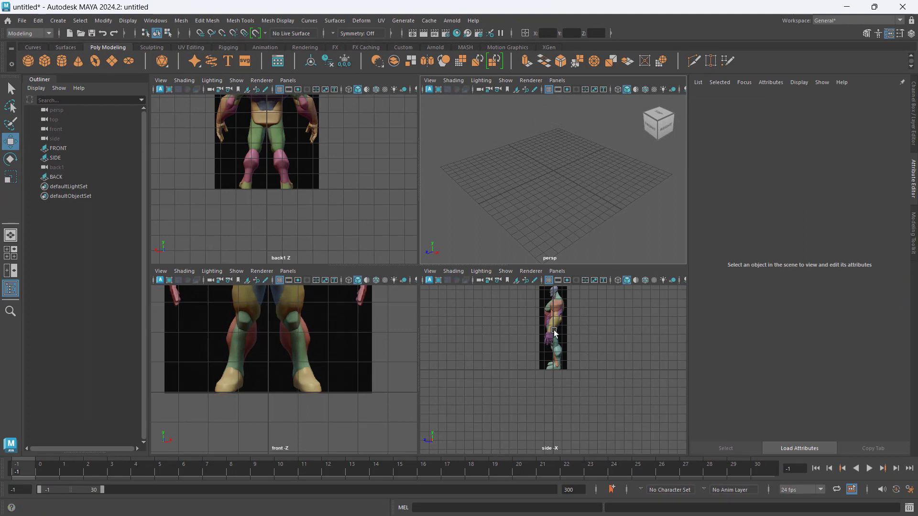
- Frame the reference images in the side, front and back views and display the Modeling Toolkit
key("f")
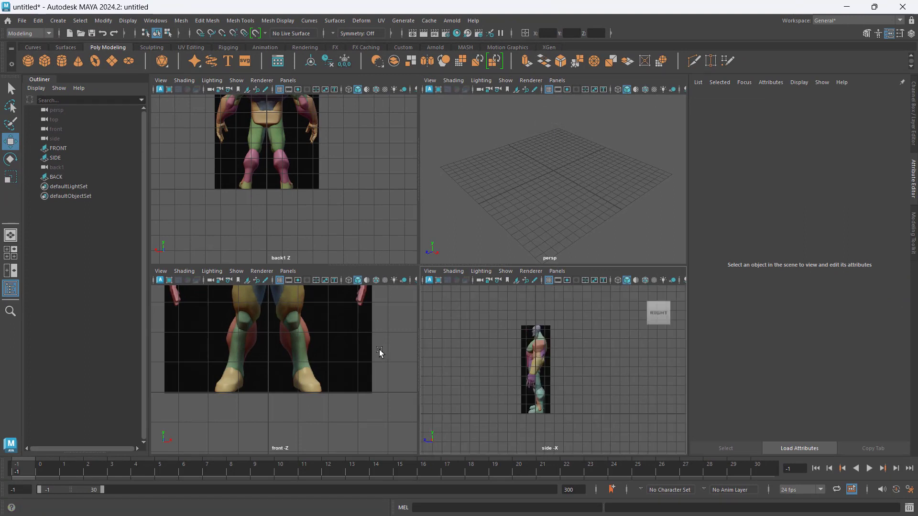
key("f")
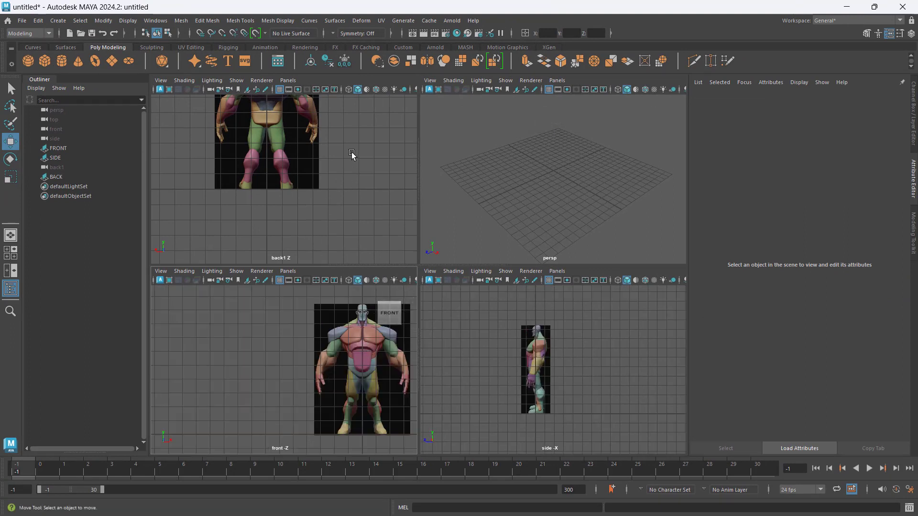
key("f")
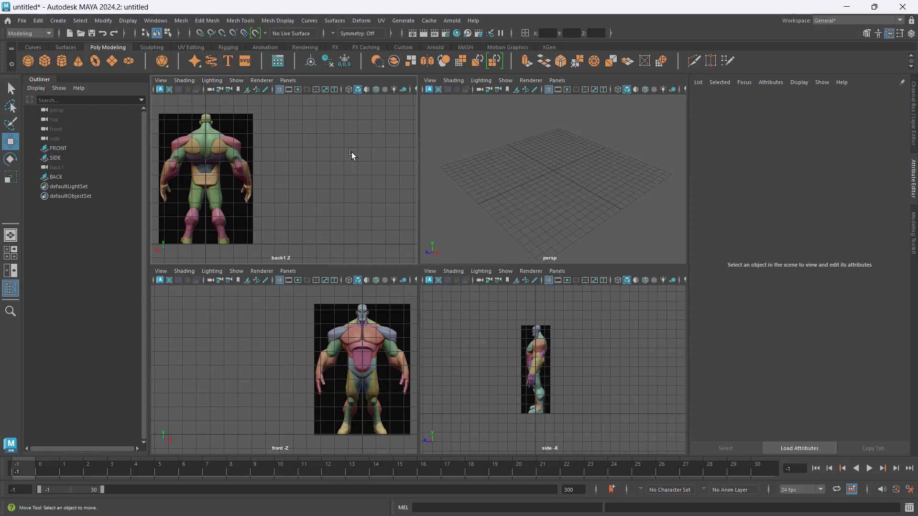
left_click(221, 144)
left_click(530, 164)
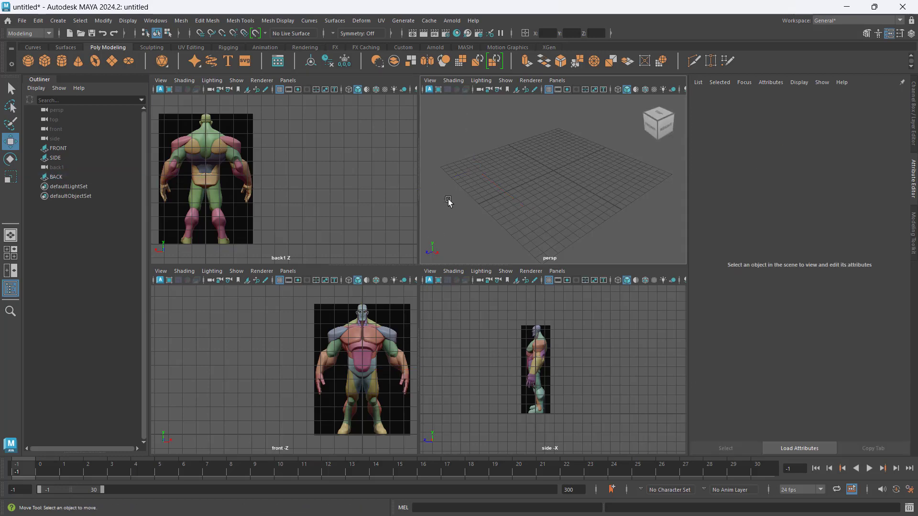
left_click(866, 33)
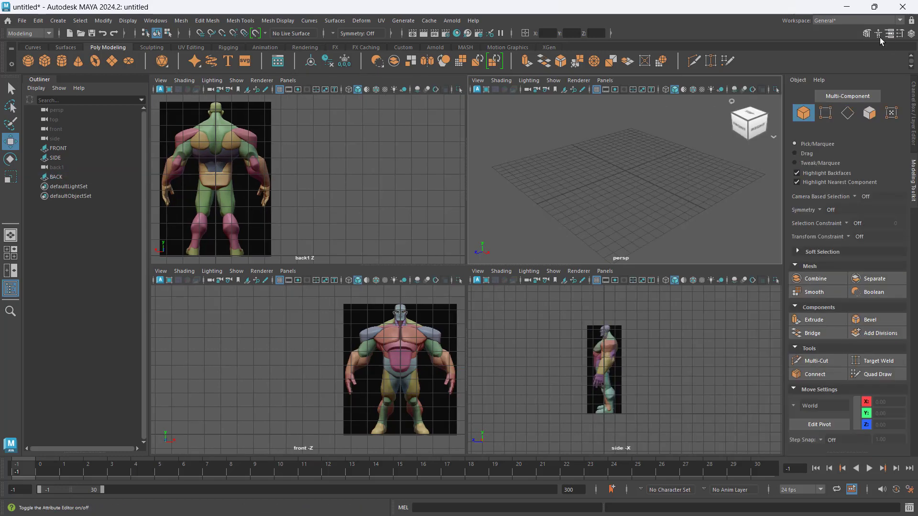